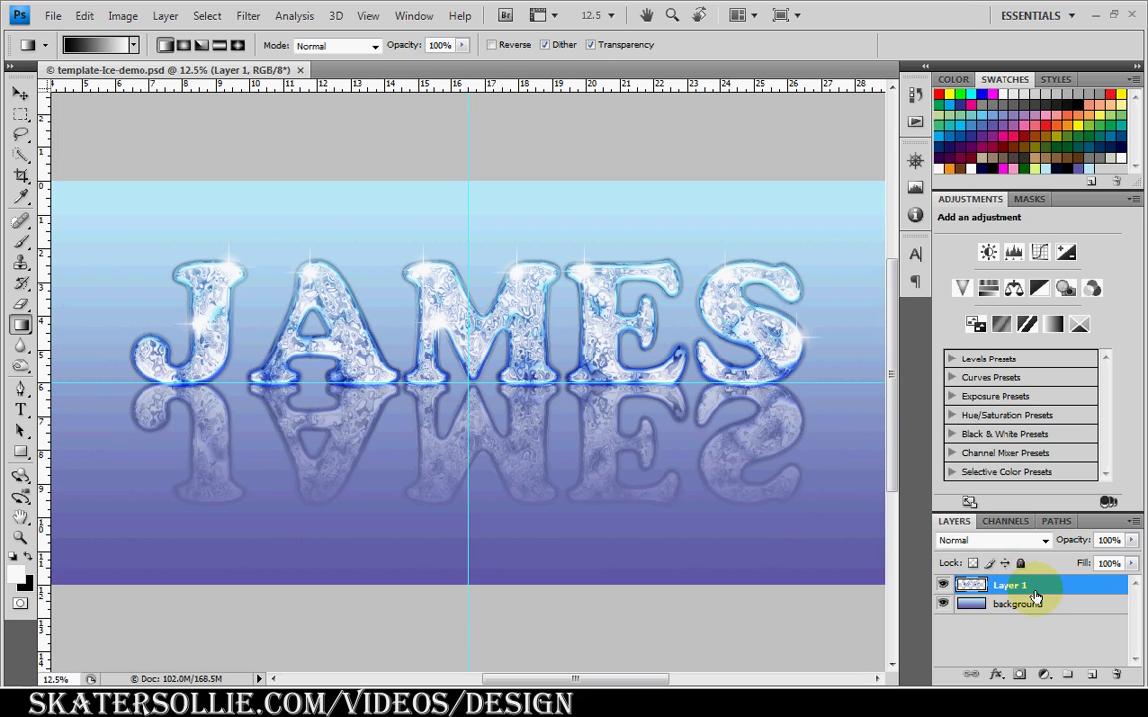
- Delete the finished ice-text Layer 1, leaving only the blue-violet gradient background
drag(1117, 676, 1118, 677)
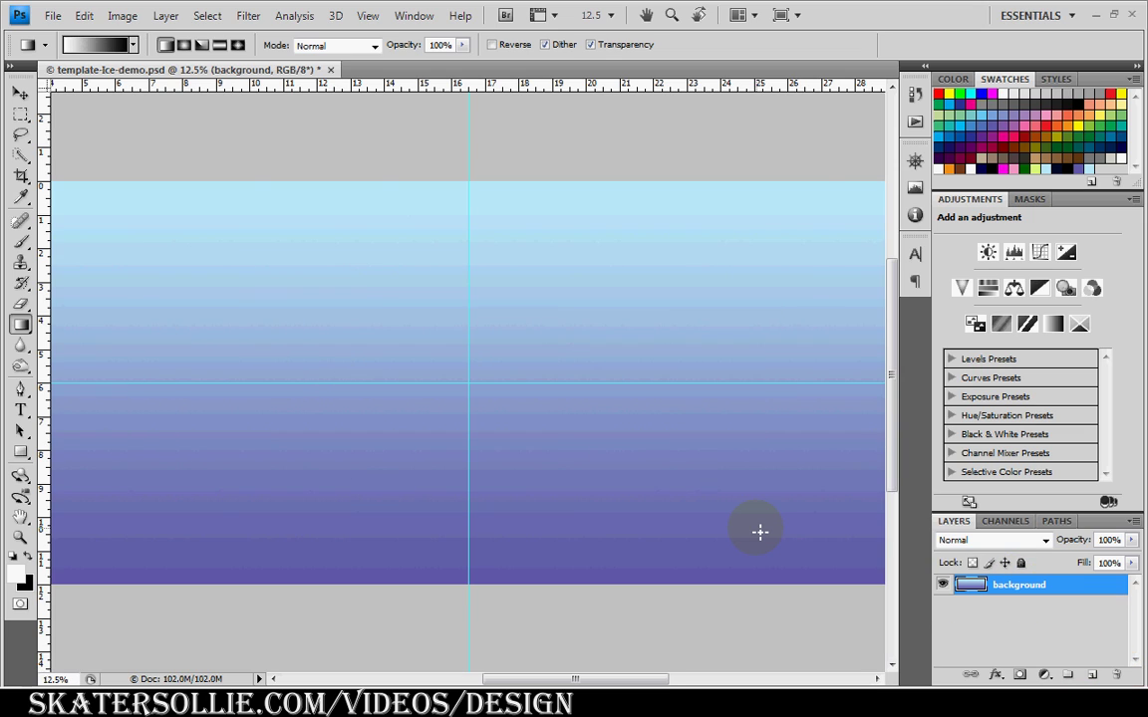
- Type JAMES in large white Cooper Std lettering and centre it across the gradient
click(21, 410)
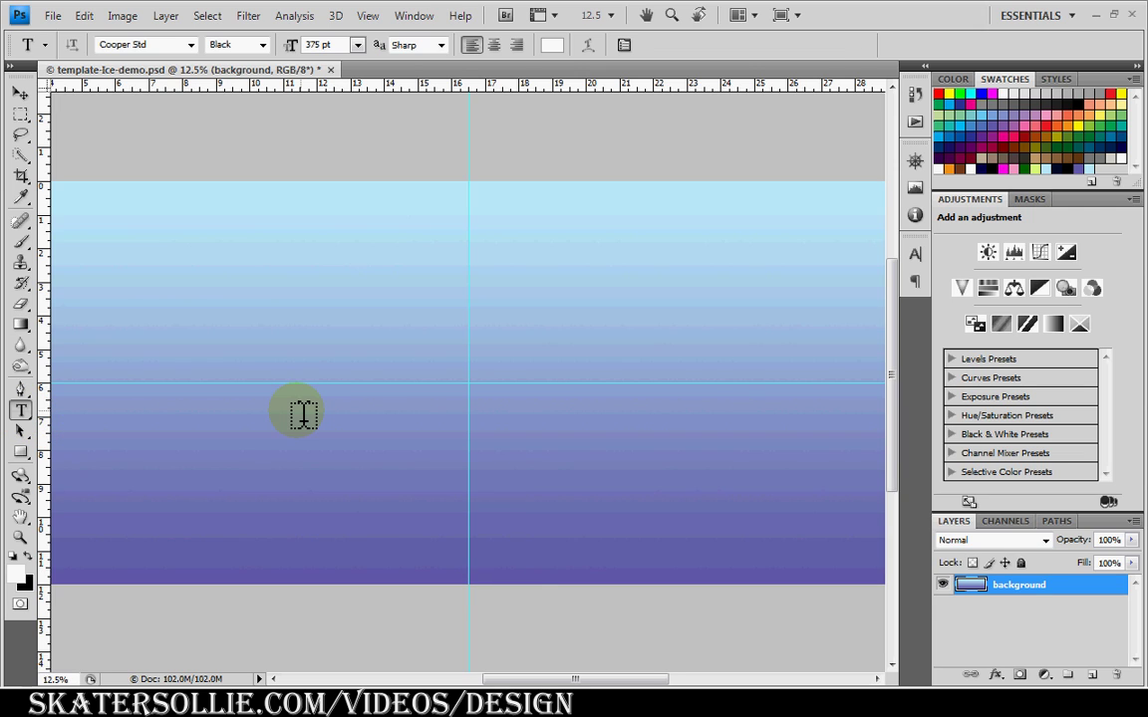
click(303, 414)
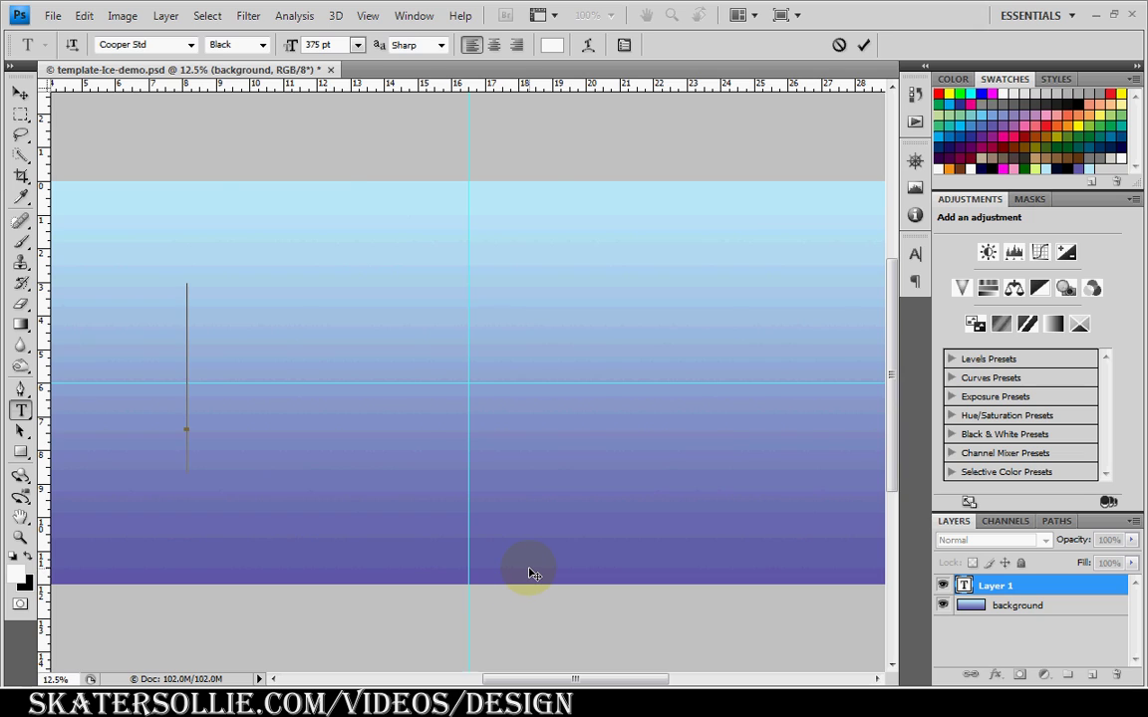
text(JAMES)
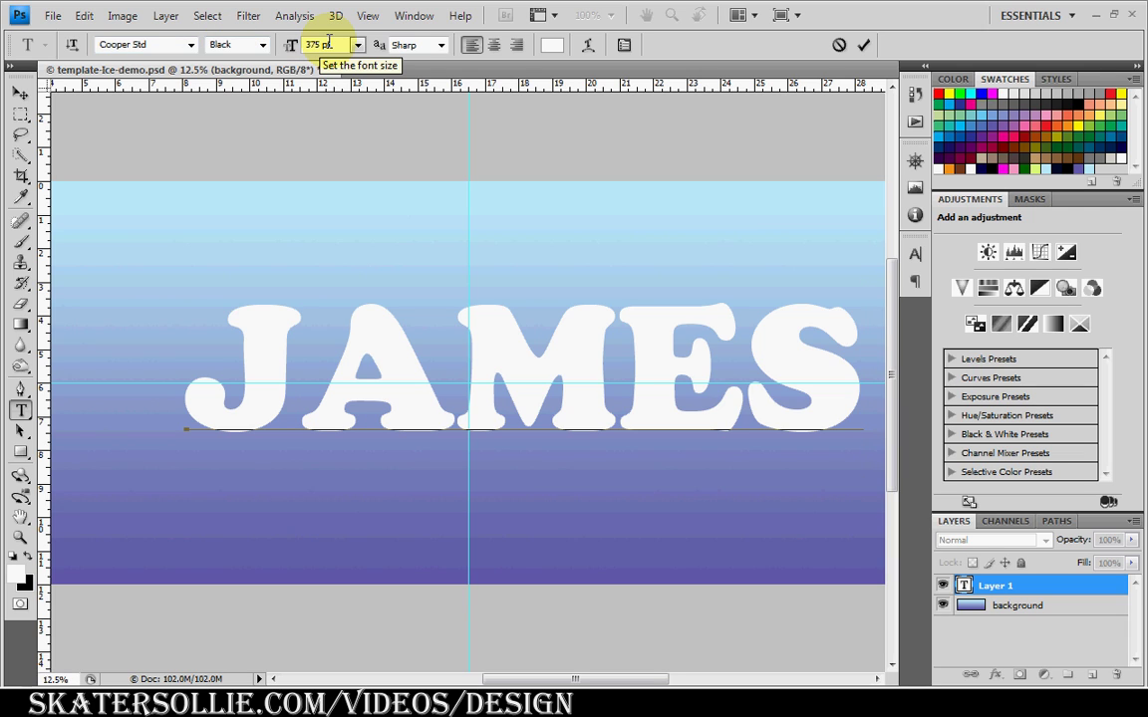
click(20, 92)
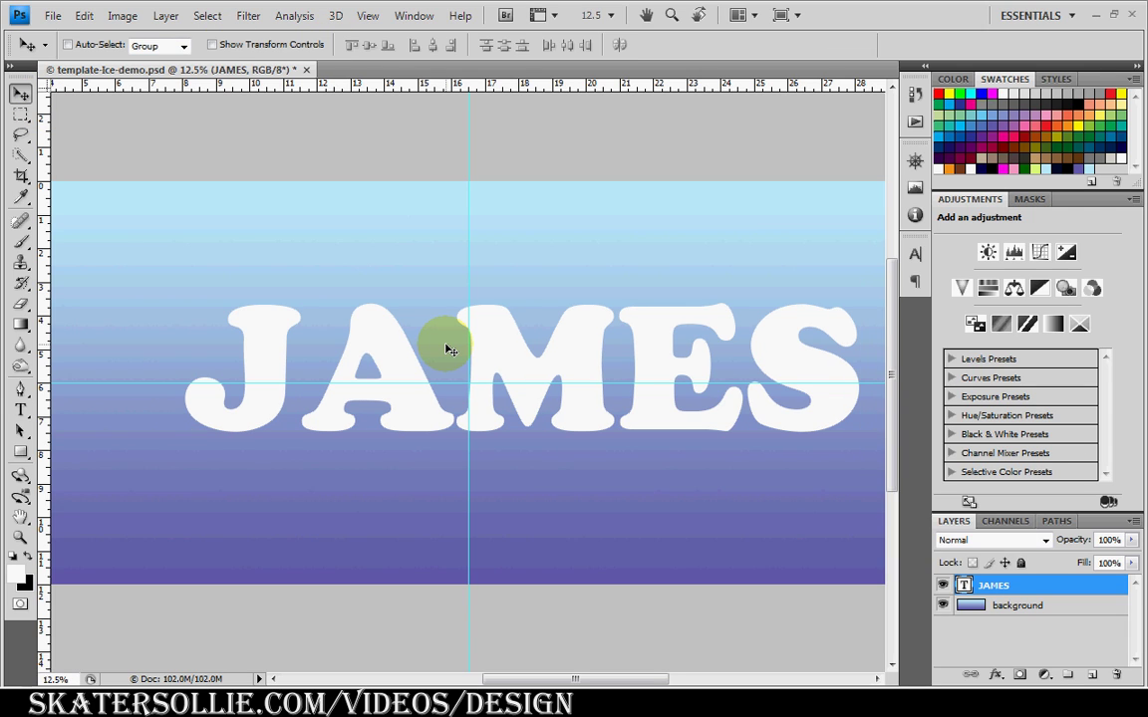
key(ctrl+t)
drag(564, 354, 513, 363)
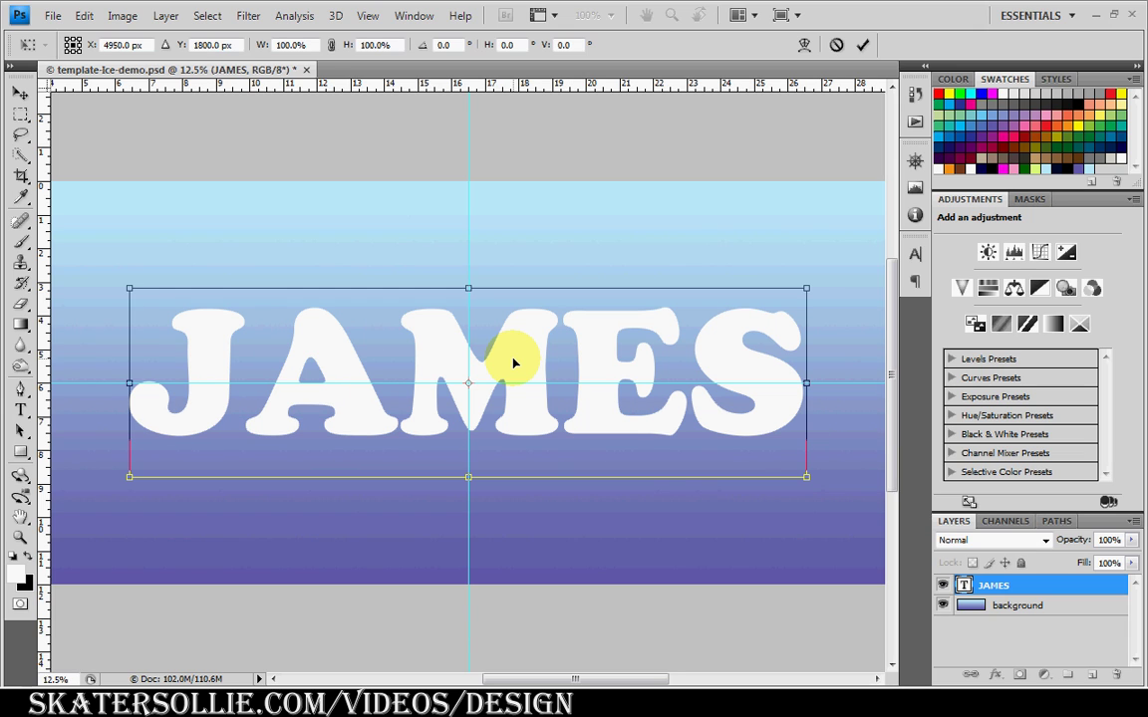
double_click(512, 360)
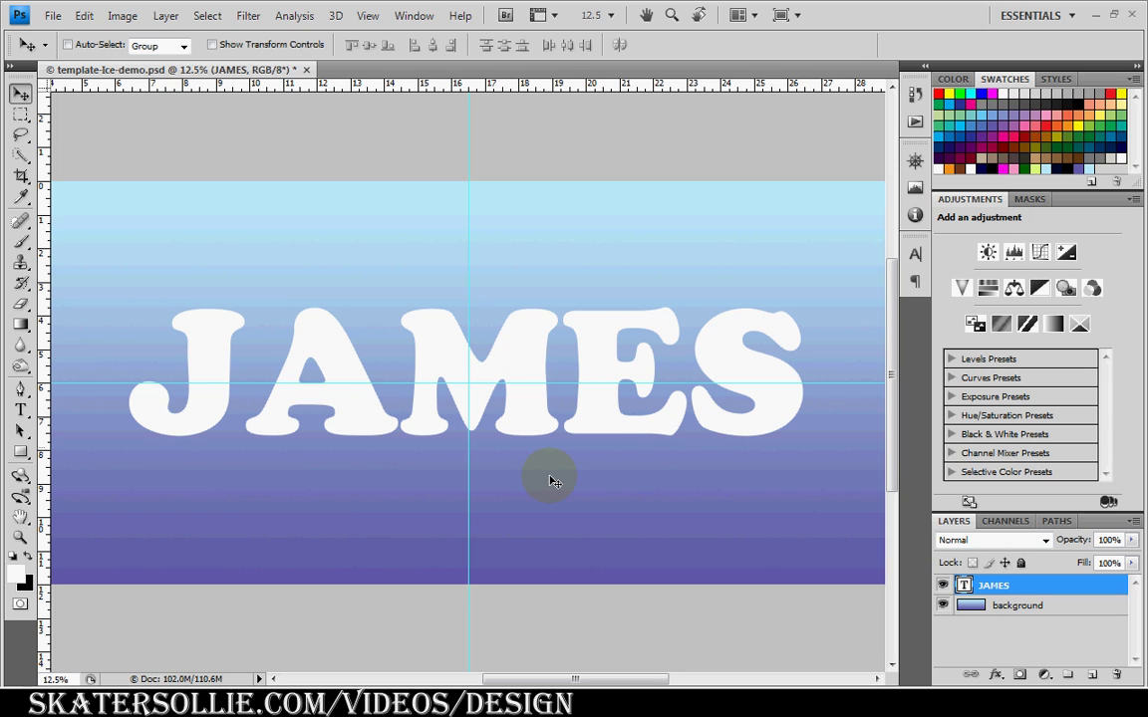
click(329, 366)
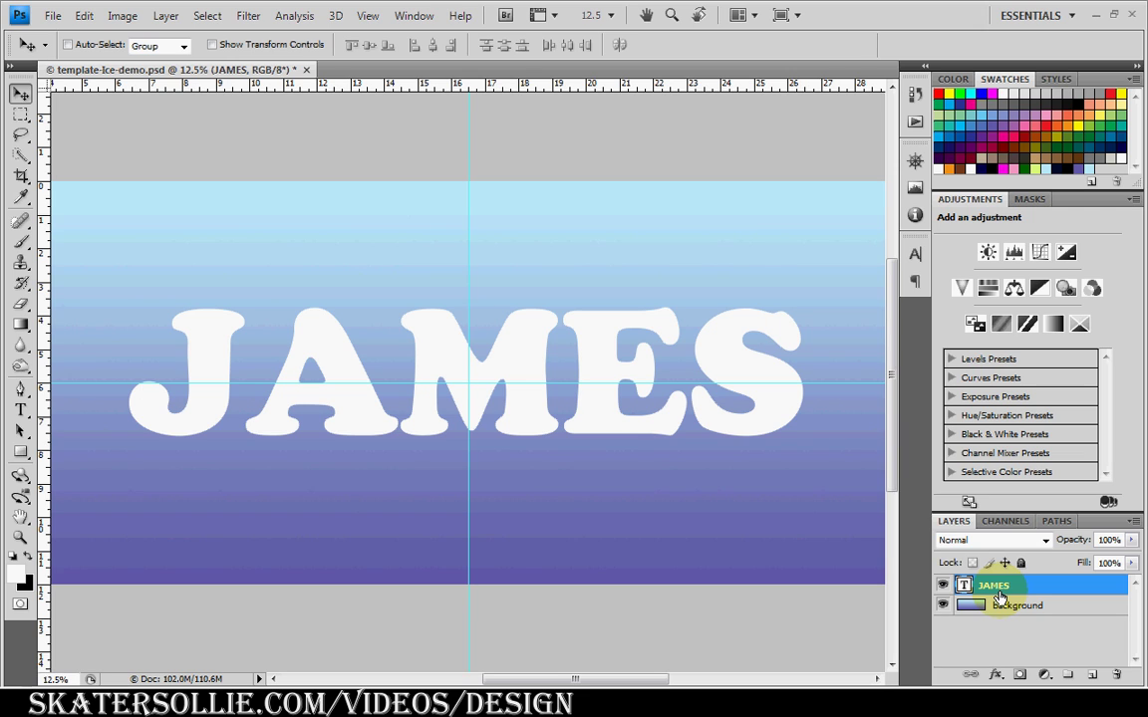
- Rasterize the JAMES text and fill its letters with Difference Clouds
click(251, 18)
mouse_move(322, 258)
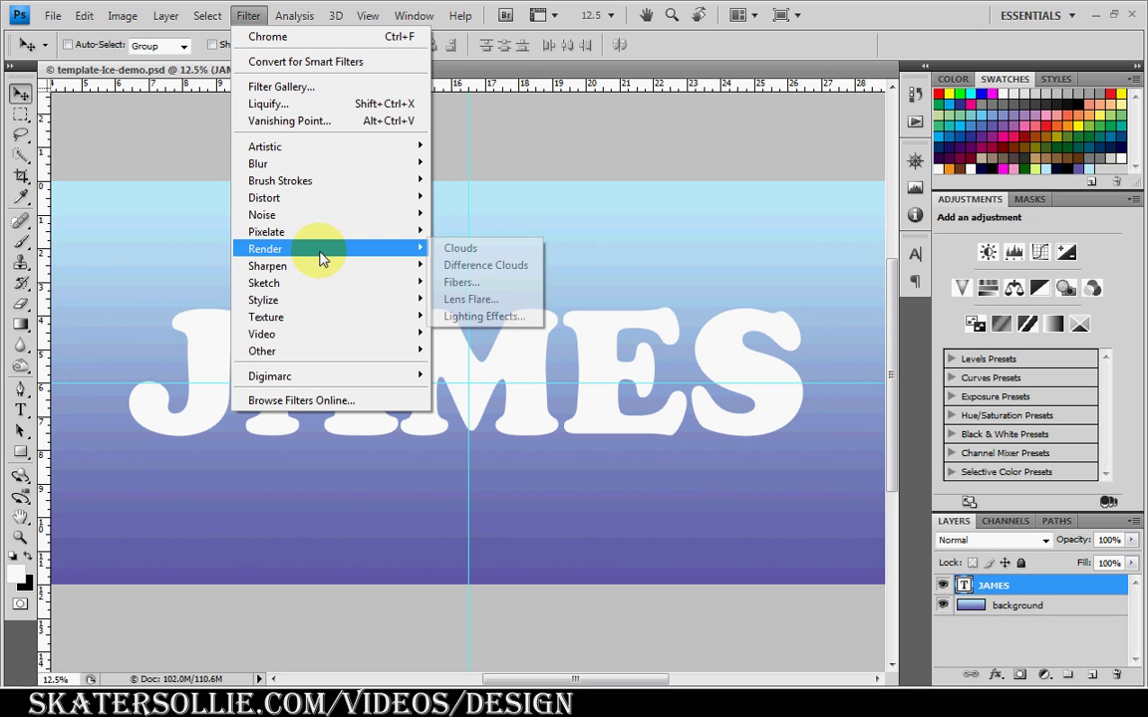
mouse_move(387, 257)
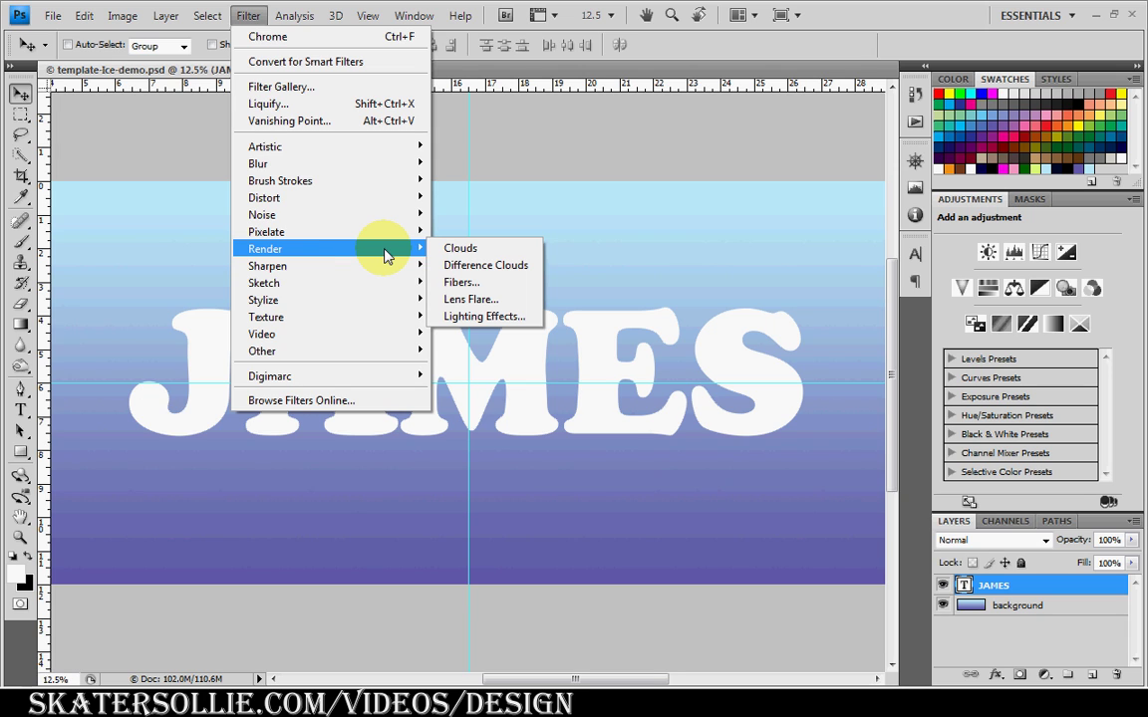
click(489, 265)
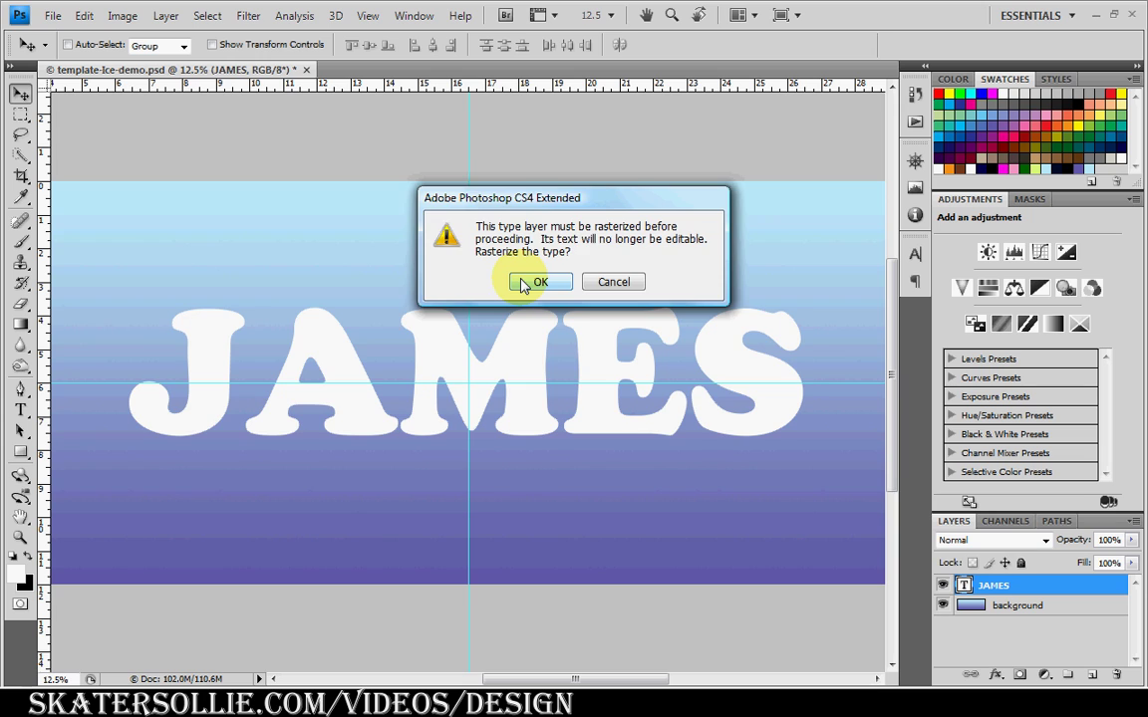
click(524, 286)
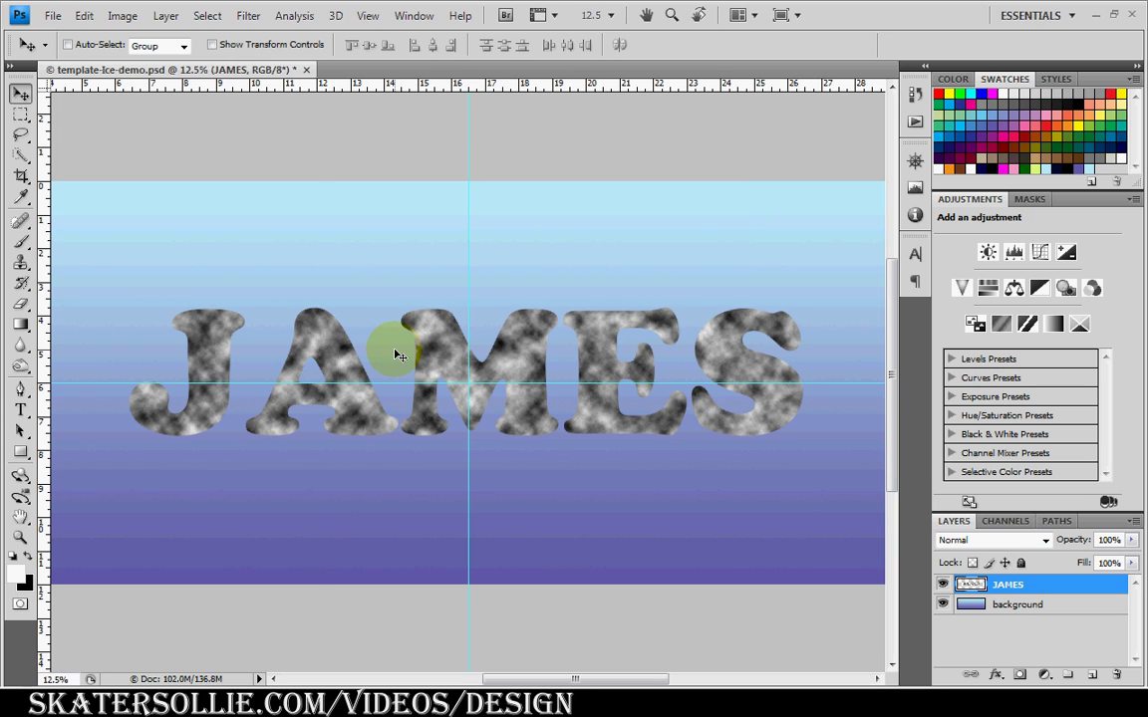
- Outline the JAMES letters with a 30 px black inside stroke
click(84, 16)
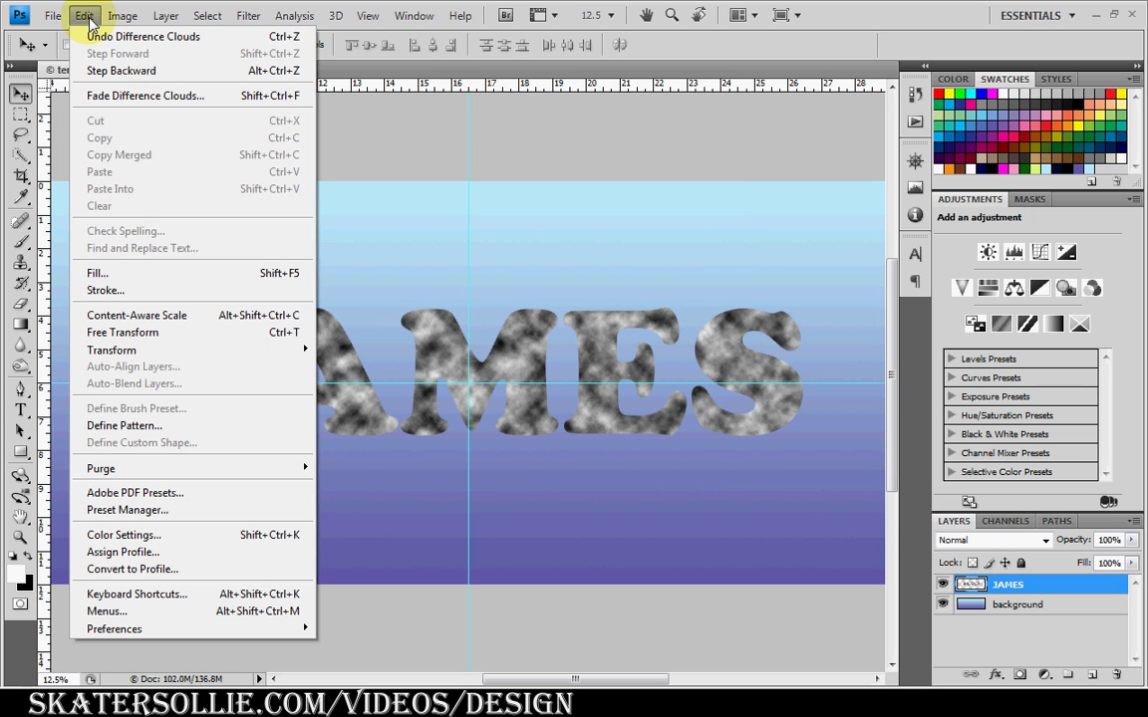
click(143, 290)
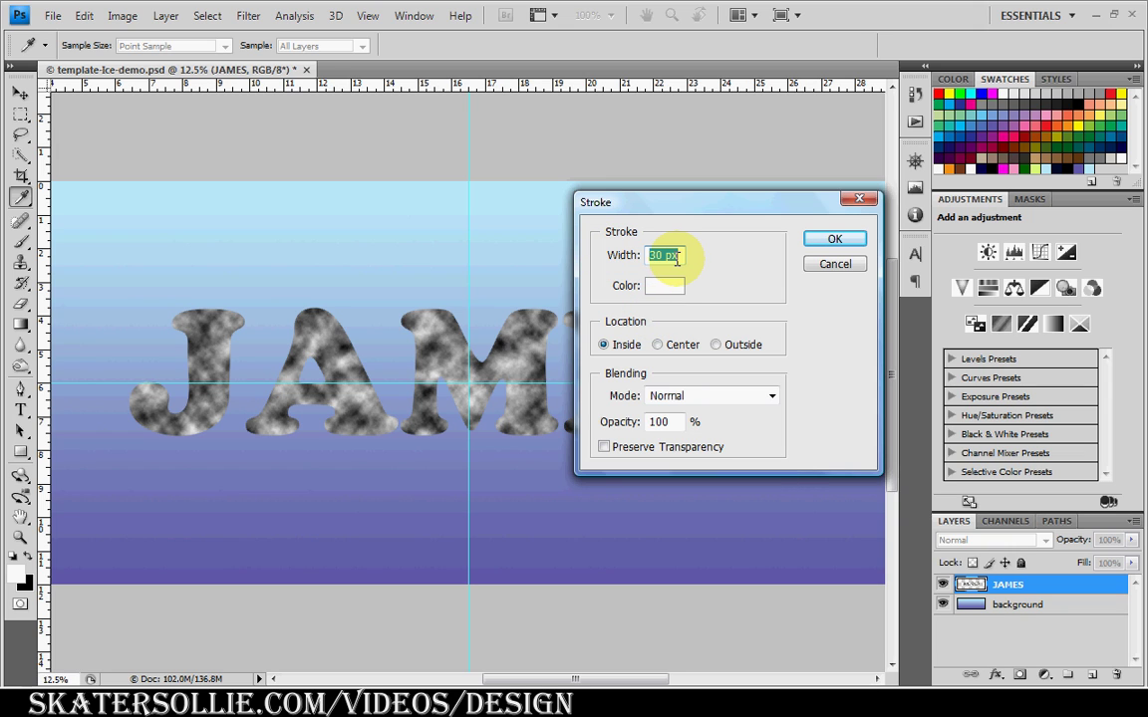
click(664, 286)
click(546, 498)
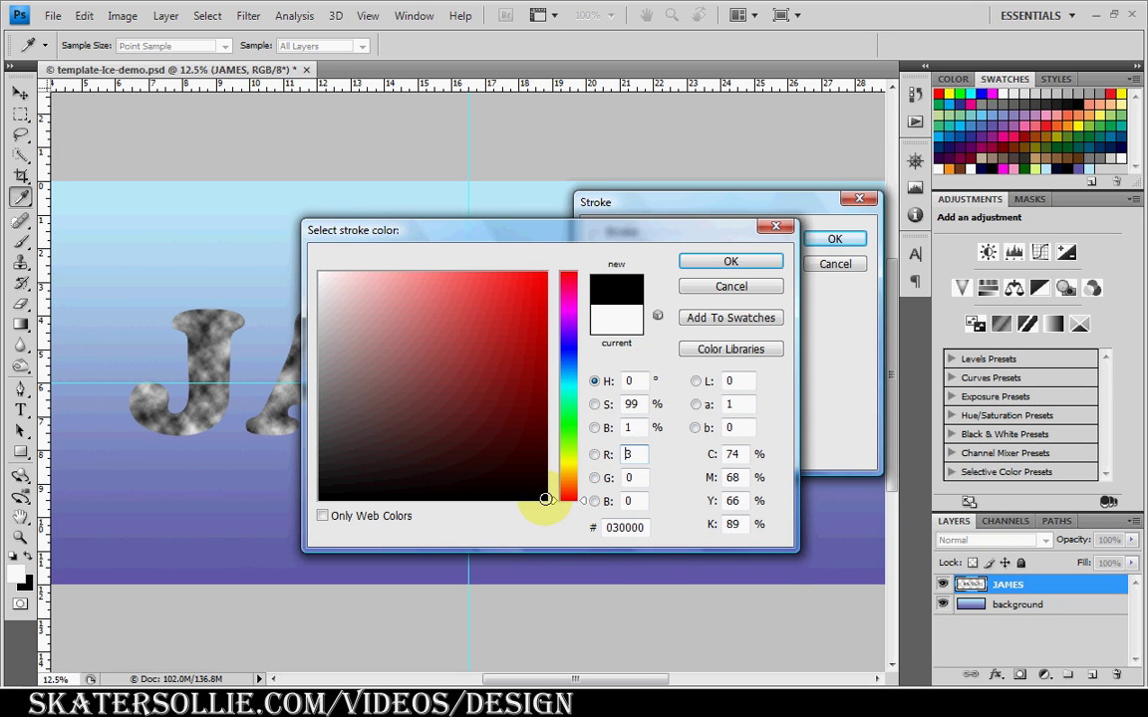
drag(546, 498, 552, 501)
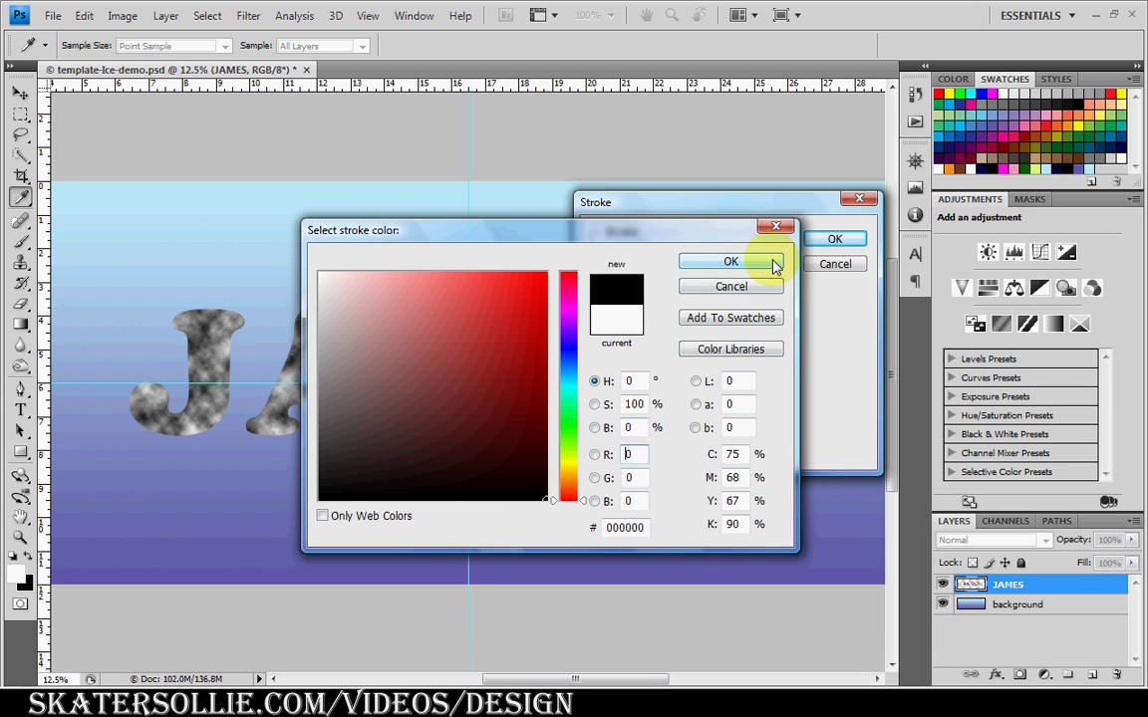
click(774, 263)
click(848, 241)
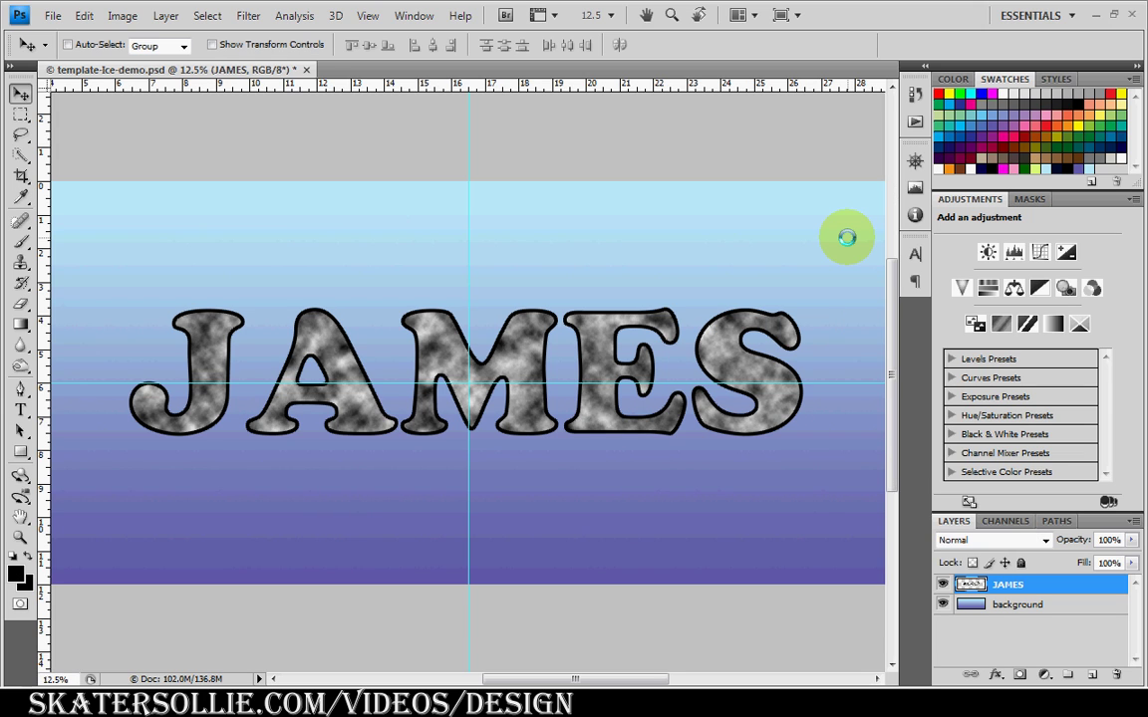
- Apply a 13-pixel Gaussian Blur to JAMES, then duplicate the layer as JAMES copy
click(259, 22)
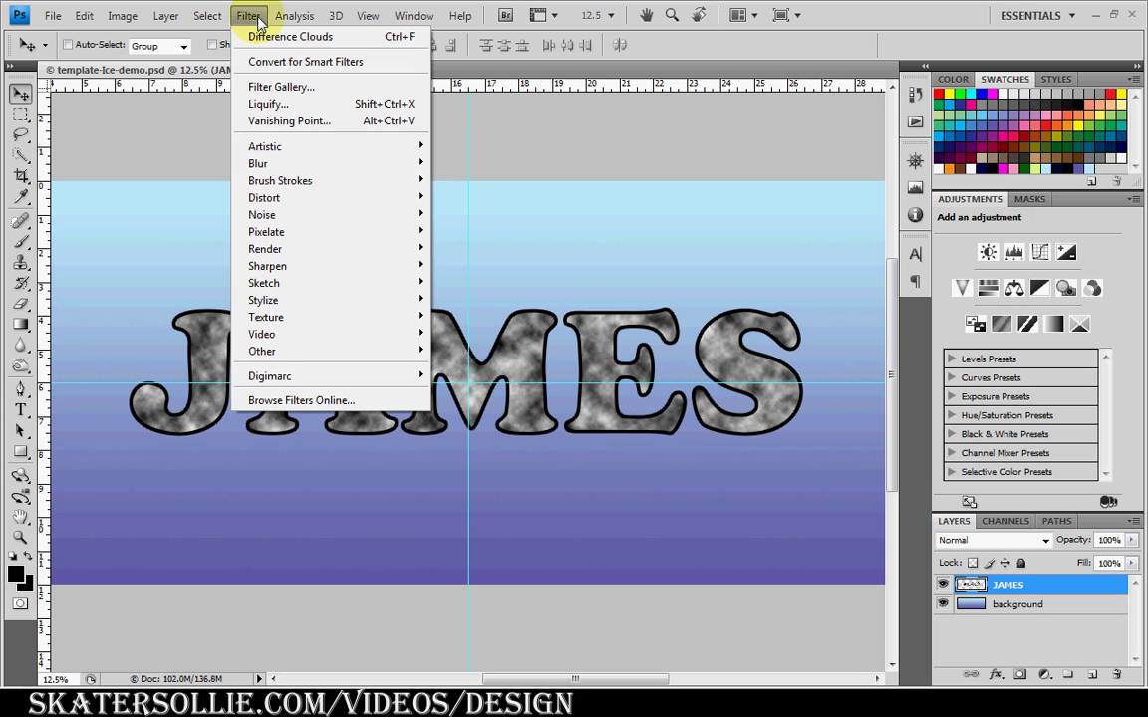
mouse_move(394, 168)
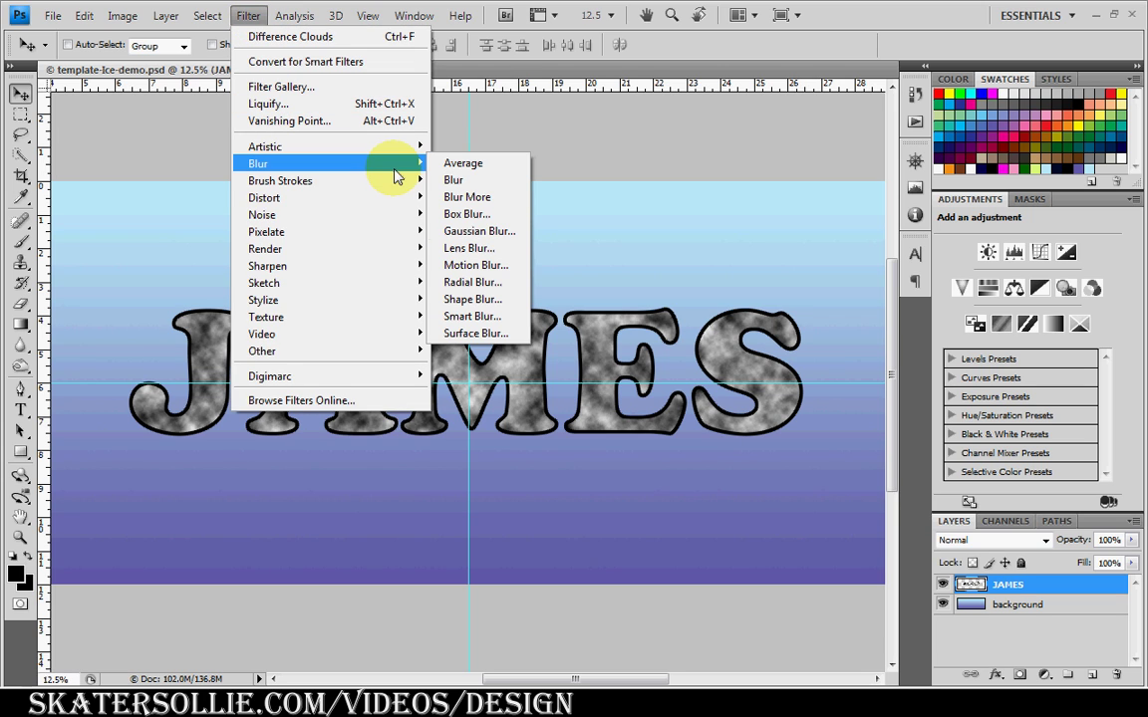
click(453, 231)
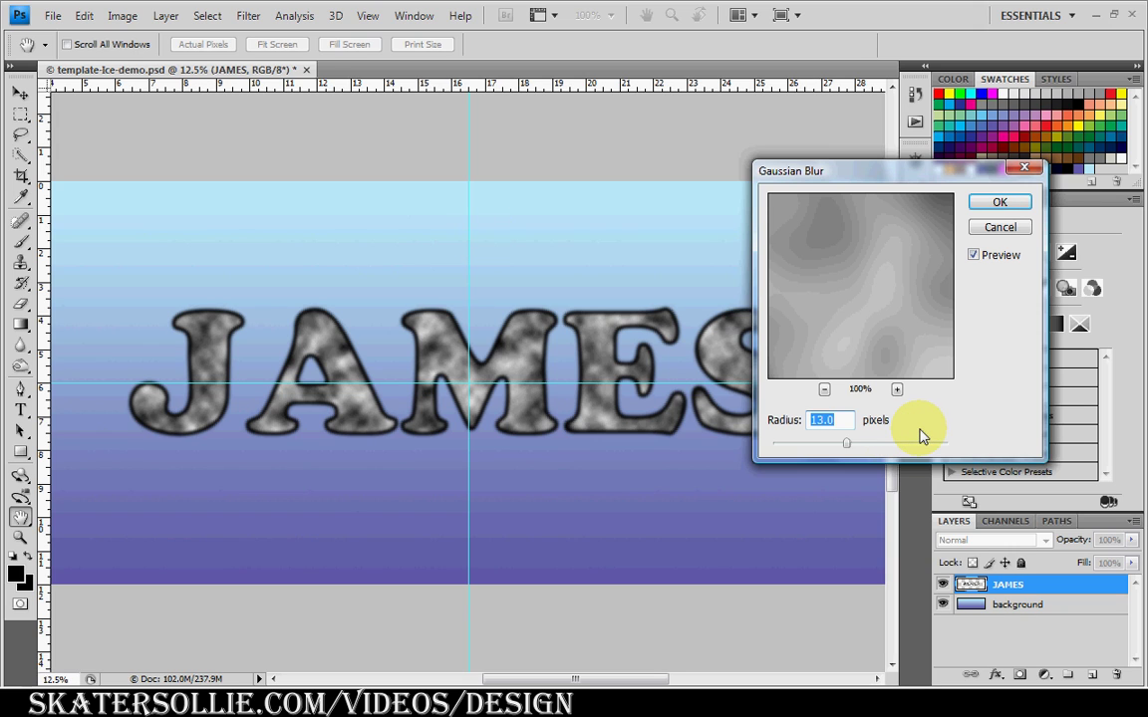
click(1001, 203)
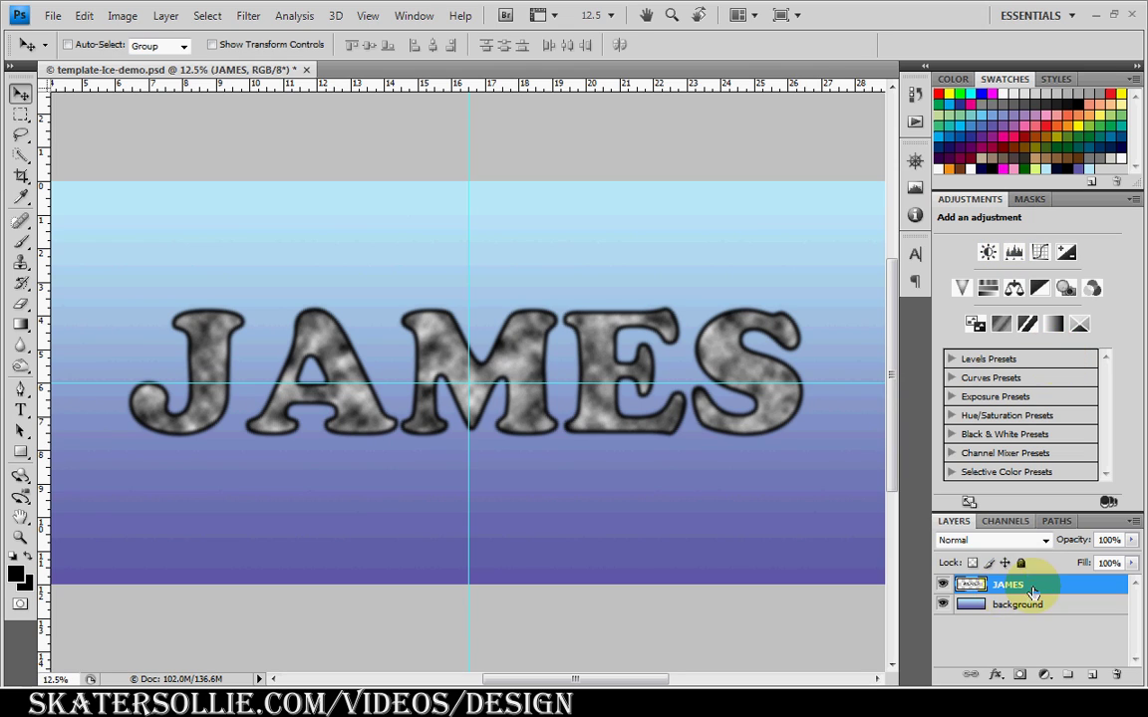
drag(989, 588, 1087, 676)
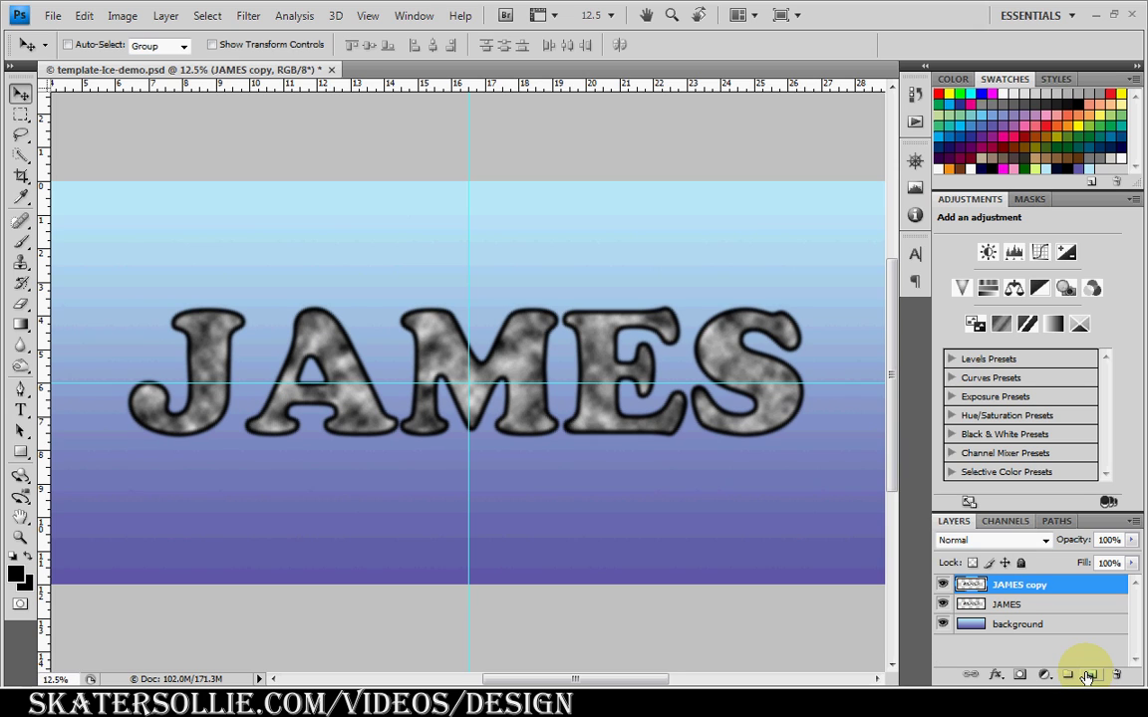
- Apply Plastic Wrap (Highlight 20, Detail 11, Smoothness 8) to the original JAMES layer and set it to Overlay
click(995, 606)
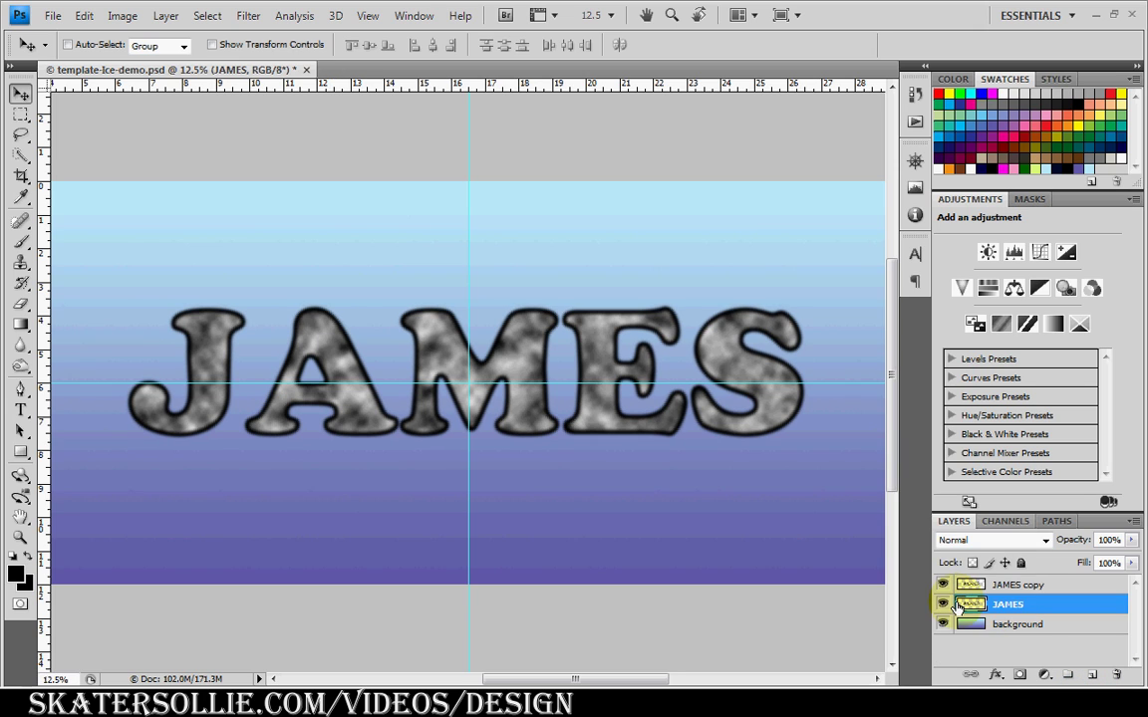
click(315, 261)
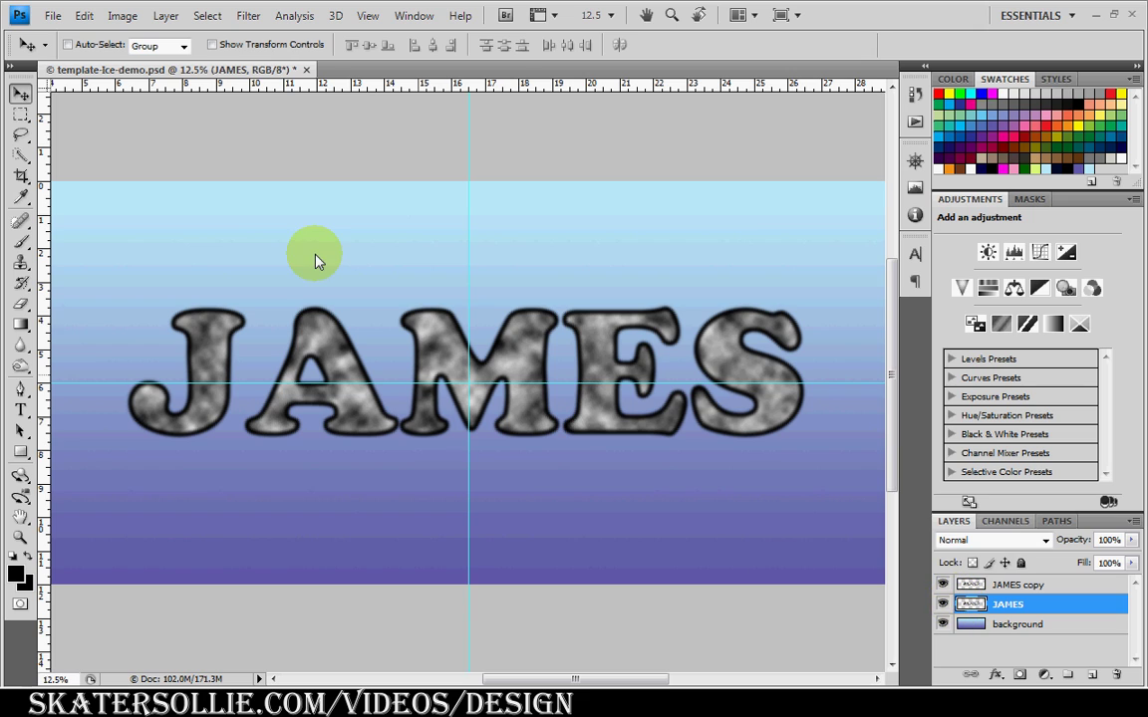
click(250, 17)
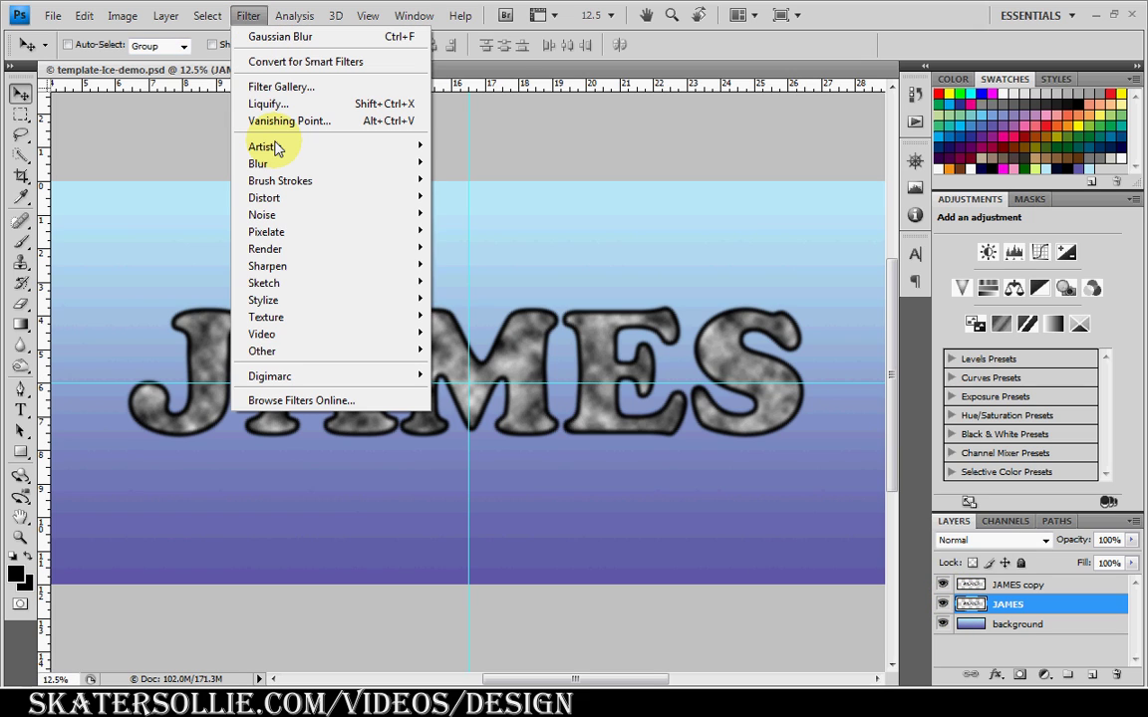
mouse_move(279, 152)
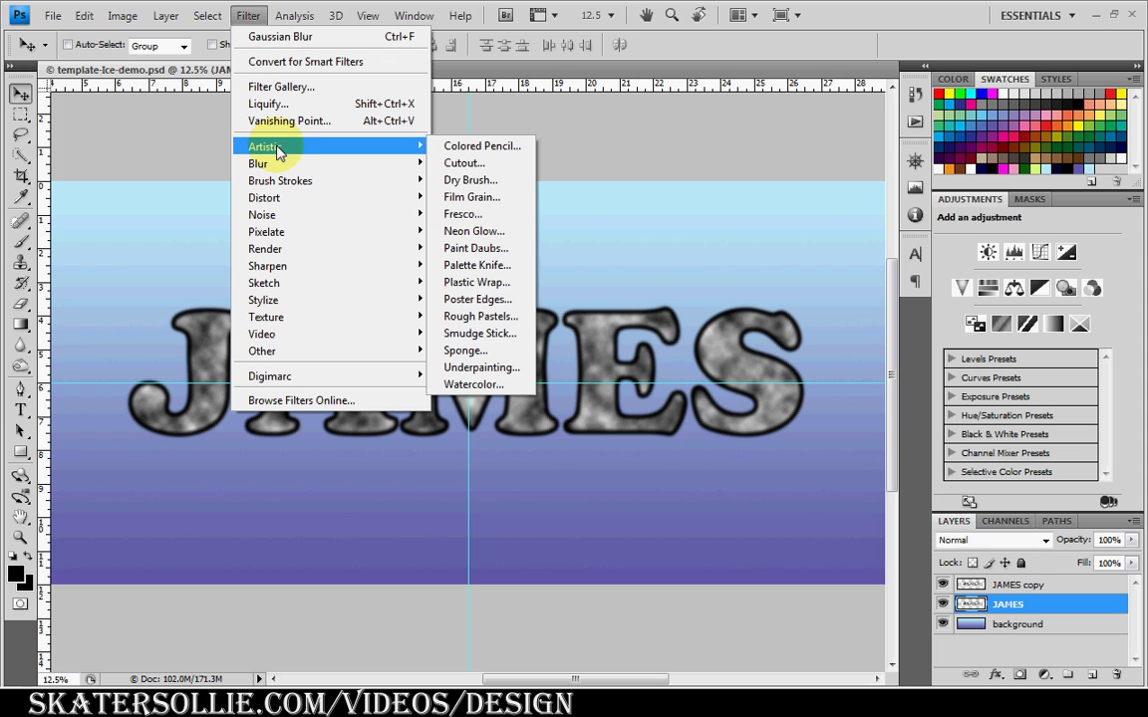
click(507, 286)
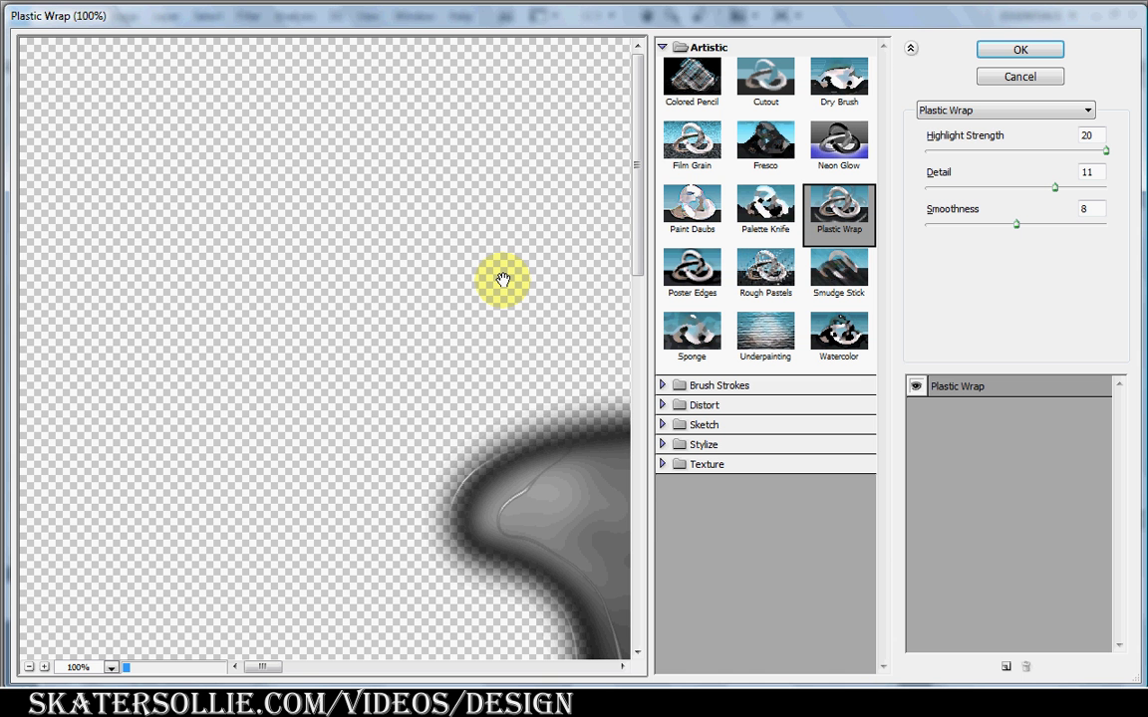
drag(637, 212, 638, 372)
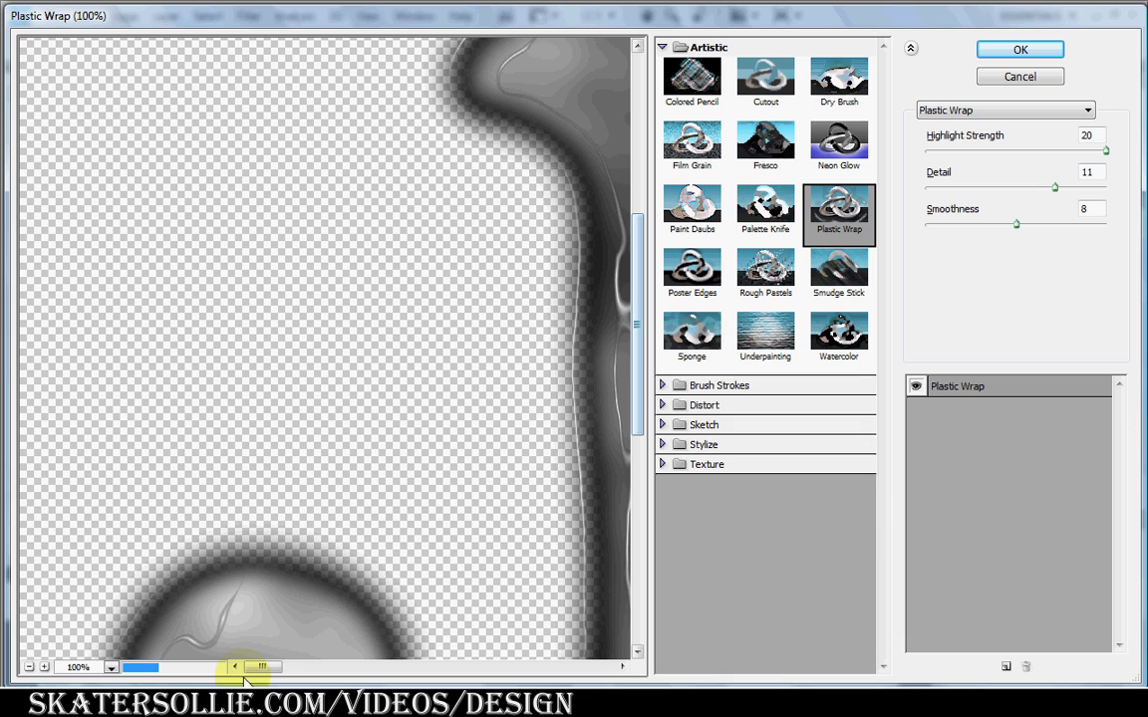
drag(261, 669, 279, 670)
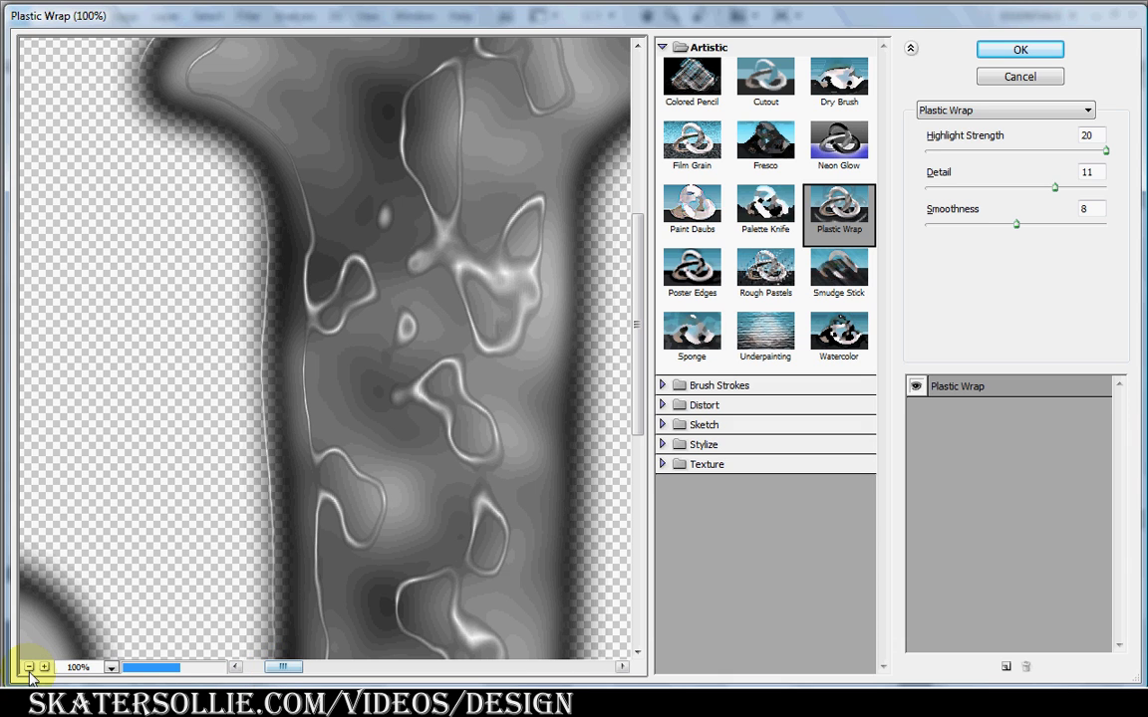
click(30, 668)
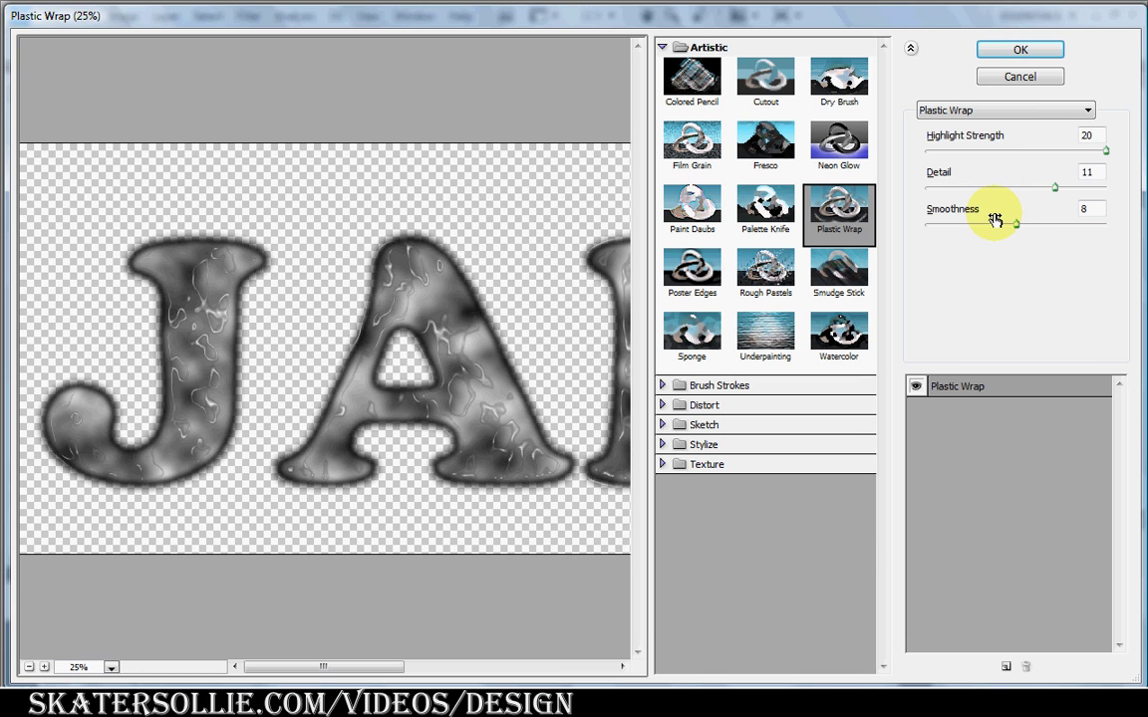
click(1020, 55)
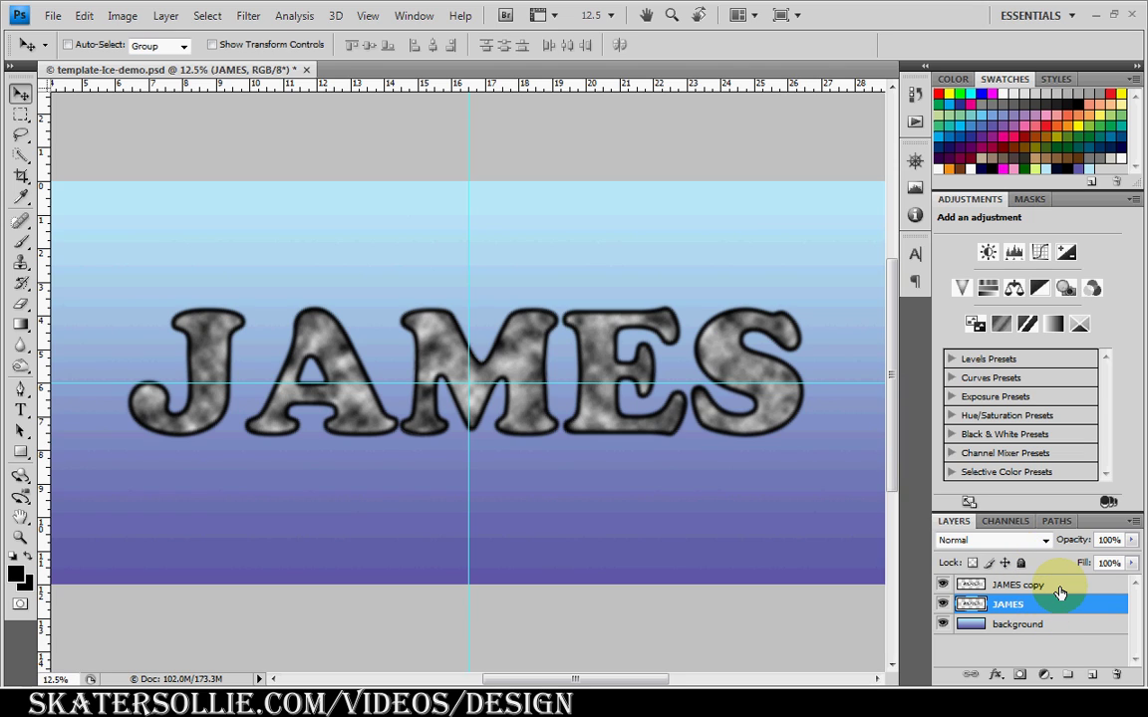
click(1013, 541)
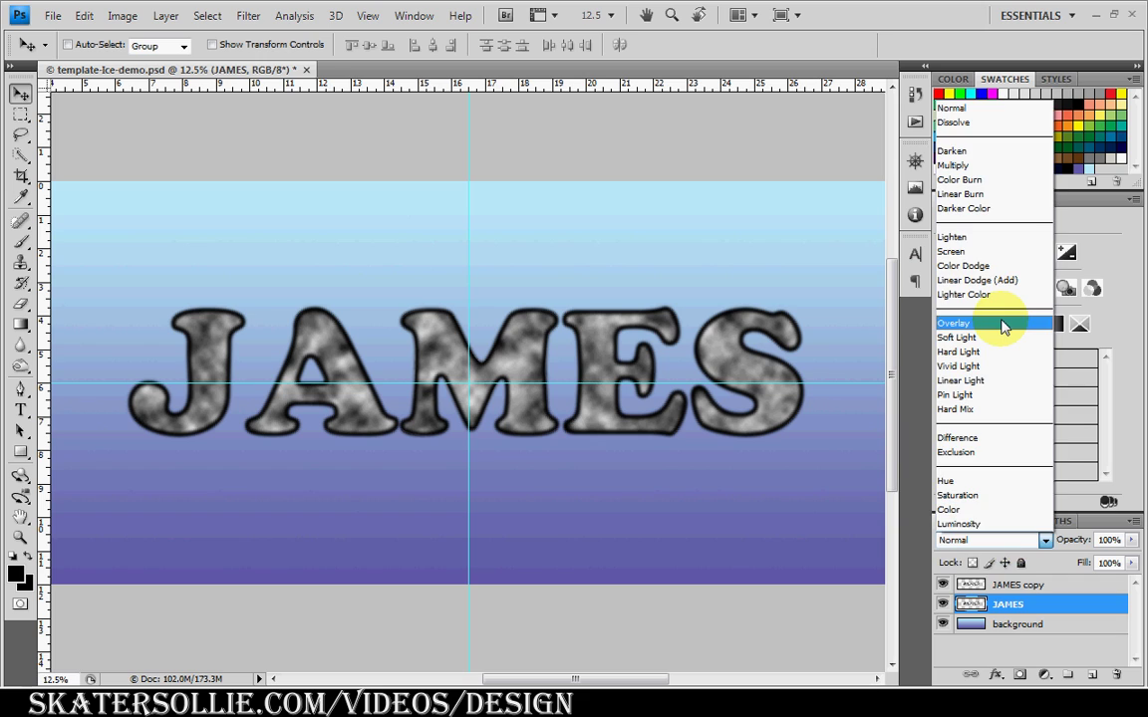
click(1003, 327)
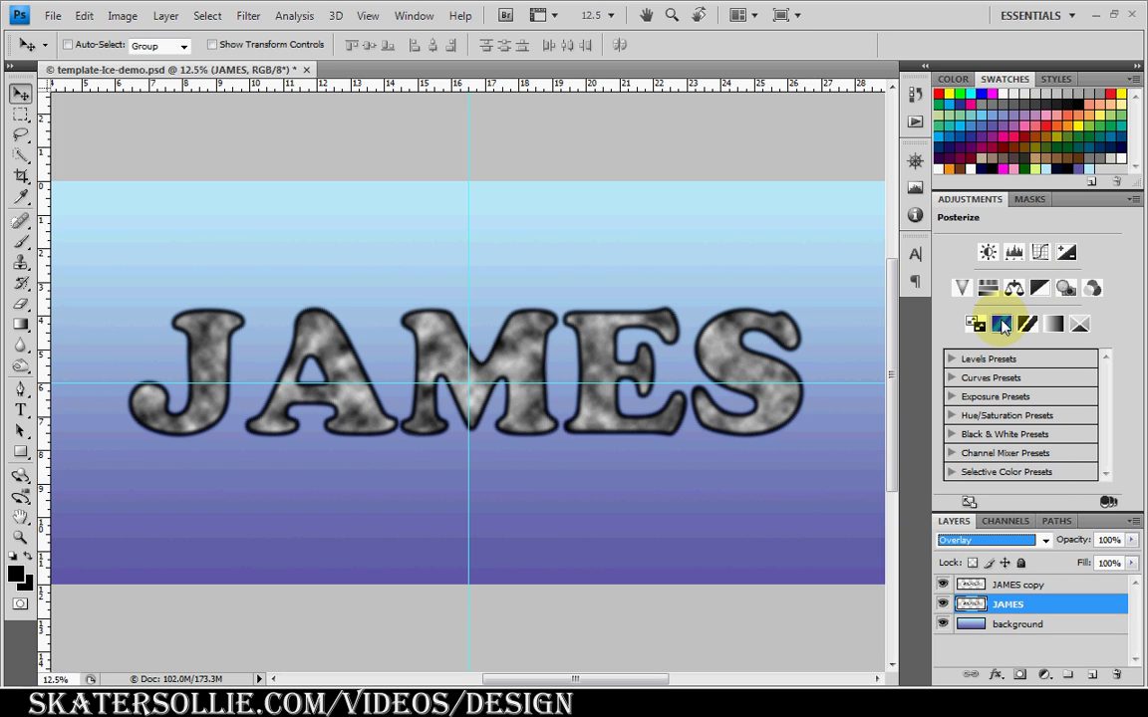
- Apply the Chrome filter (Detail 8, Smoothness 6) to JAMES copy and invert it
click(1014, 588)
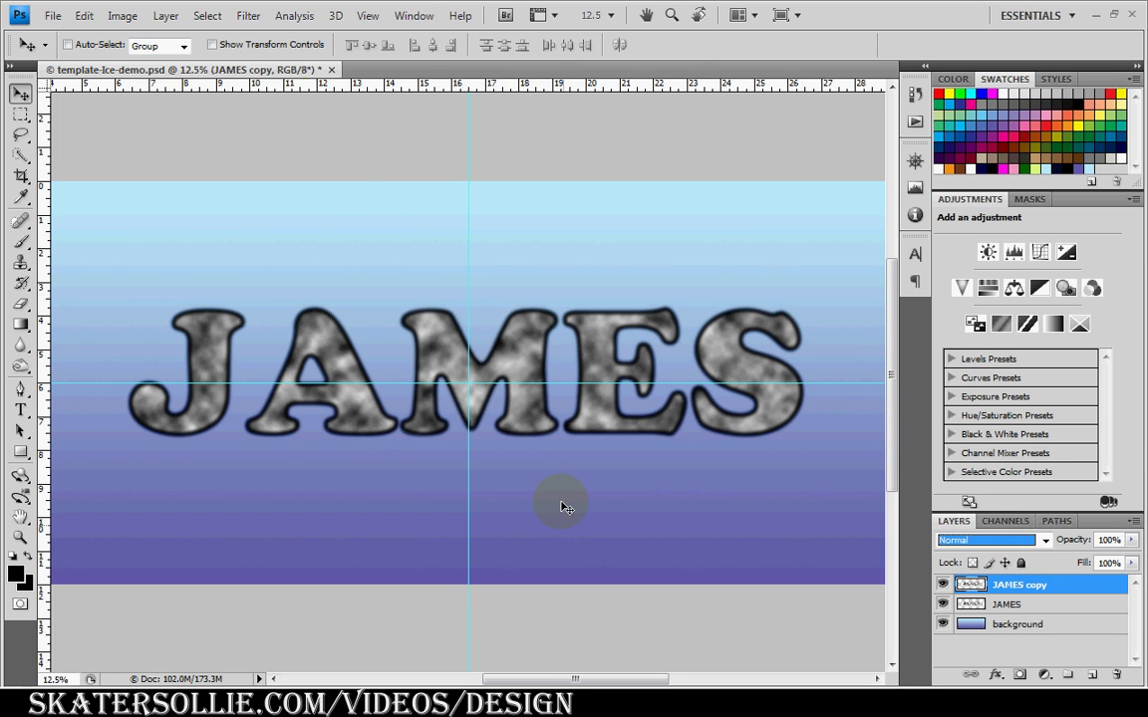
click(249, 16)
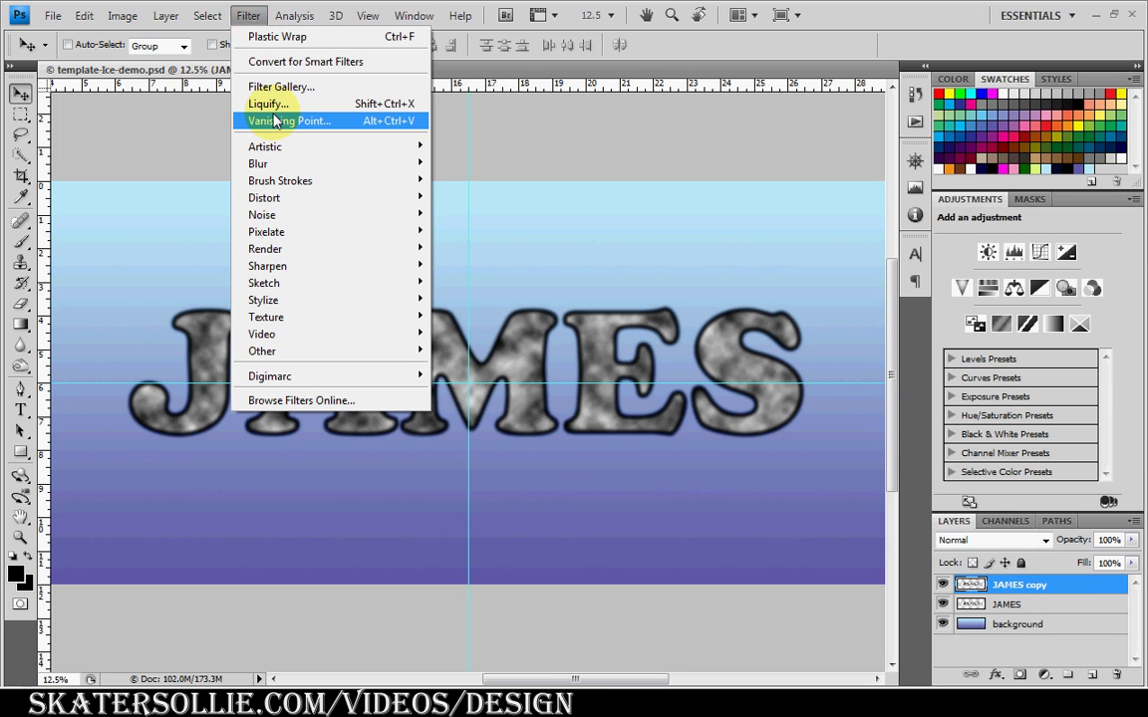
mouse_move(277, 287)
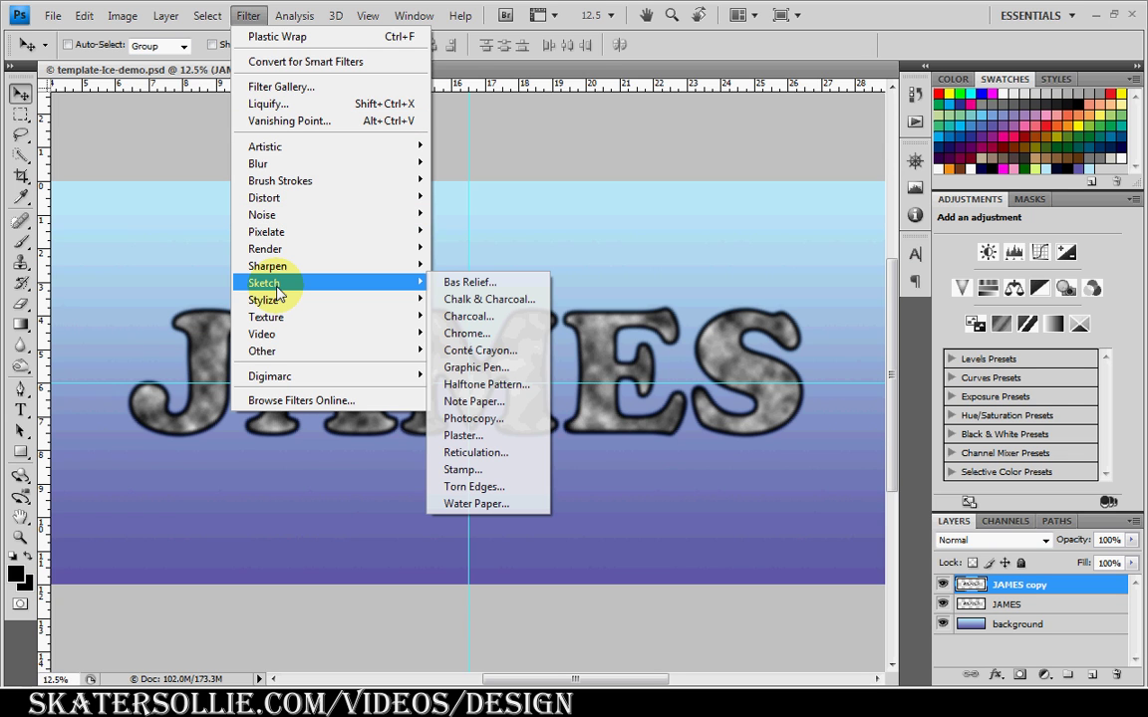
click(482, 319)
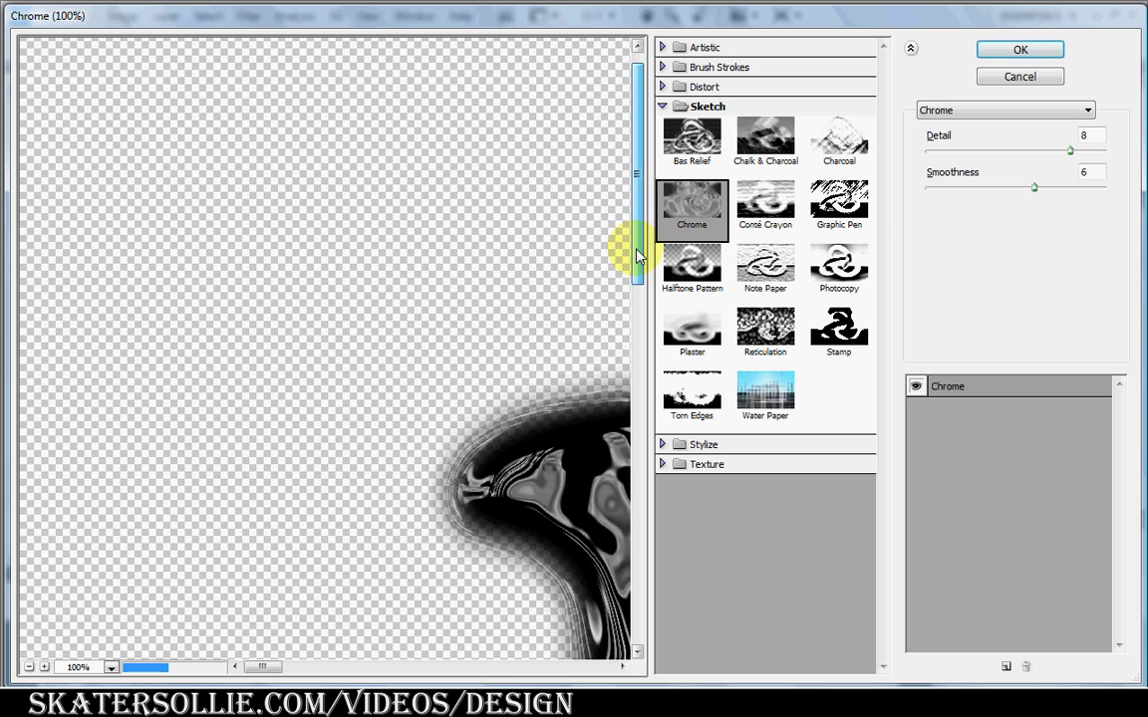
scroll(634, 248, down, 3)
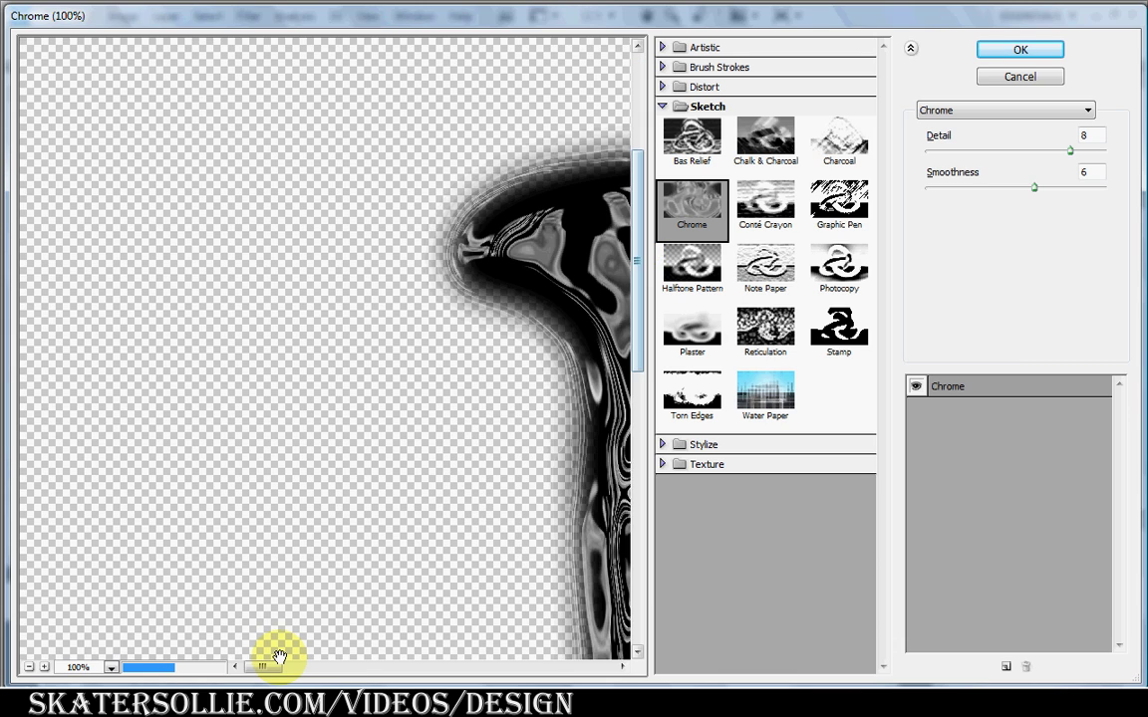
mouse_move(280, 660)
mouse_down()
mouse_move(308, 670)
mouse_move(297, 668)
mouse_up()
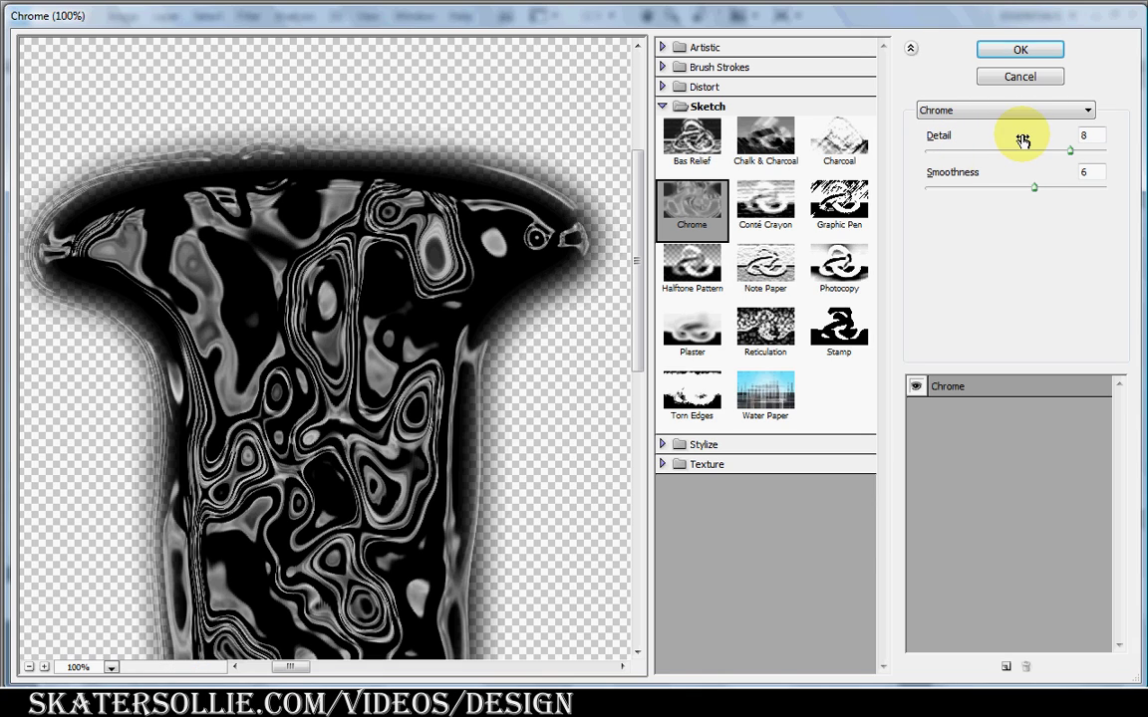
click(1019, 52)
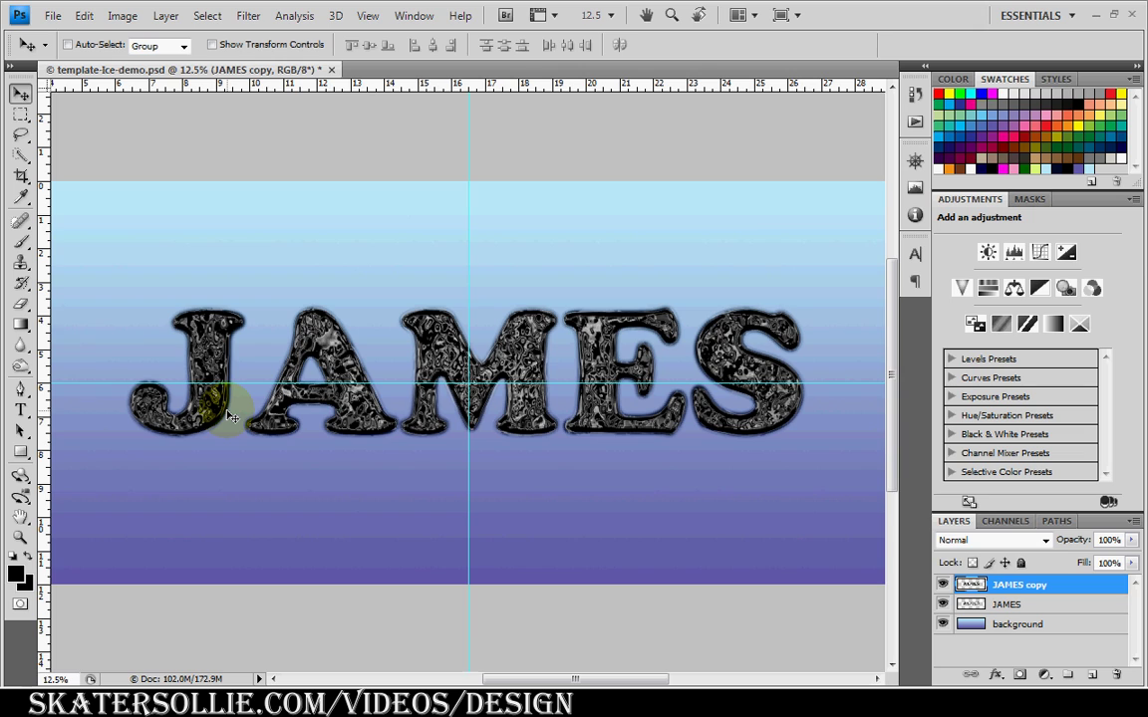
key(ctrl+i)
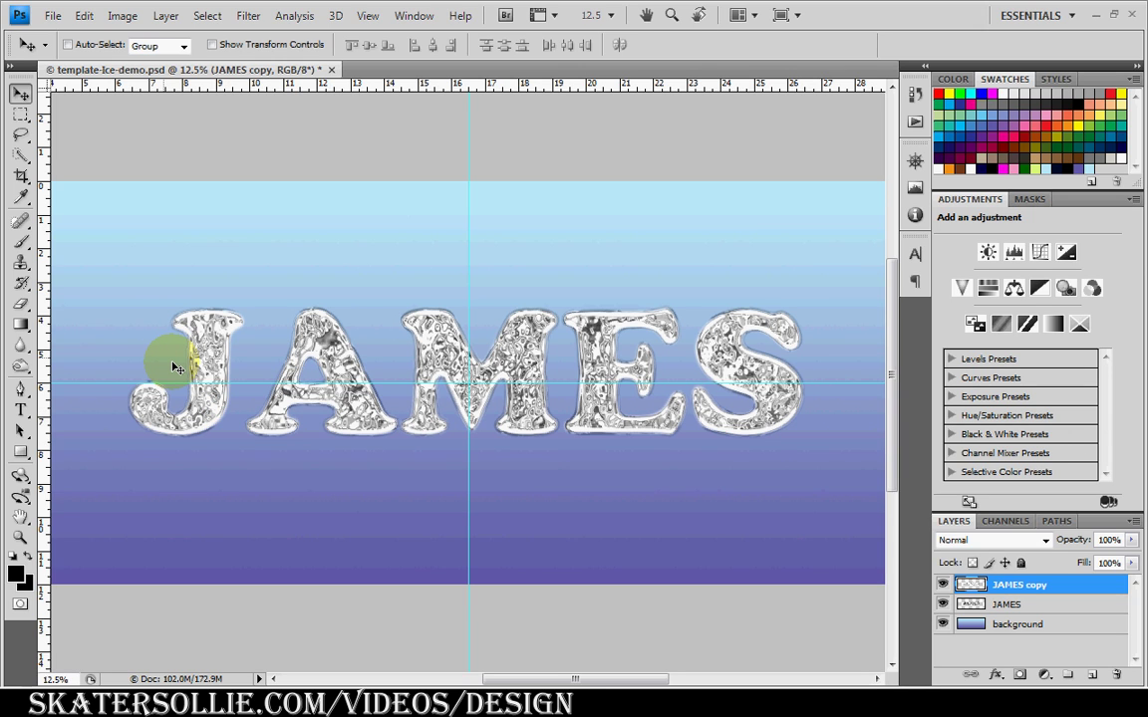
- Set JAMES copy to Overlay blending at 90% opacity
click(1043, 540)
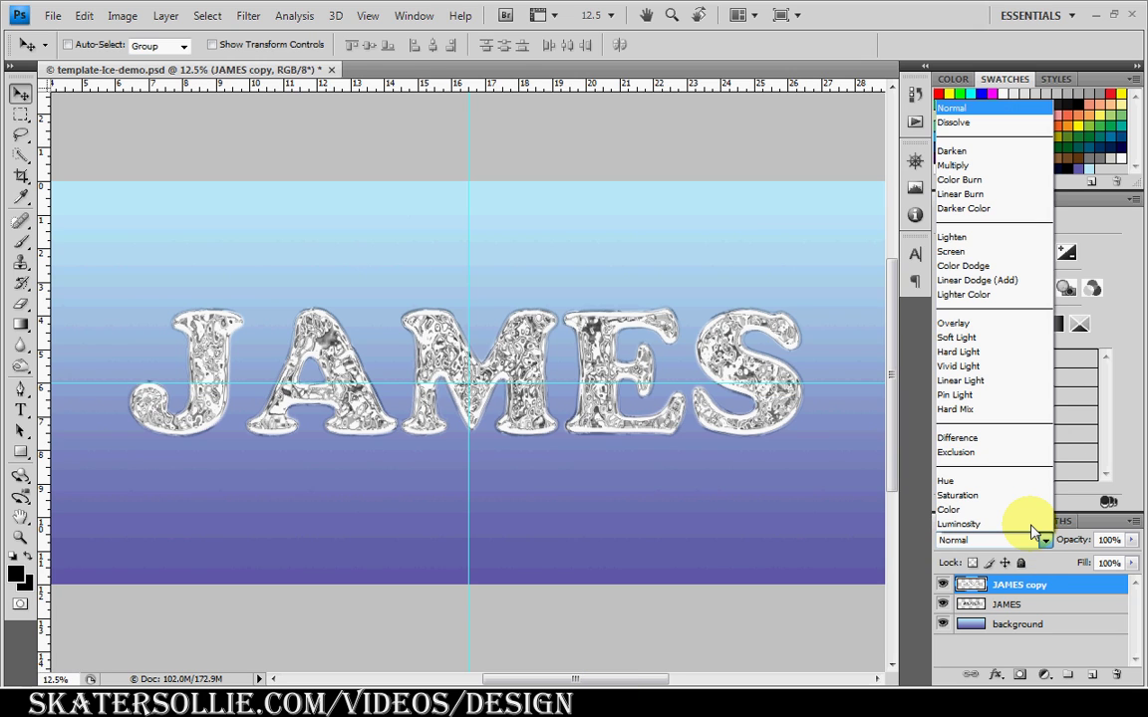
click(1010, 323)
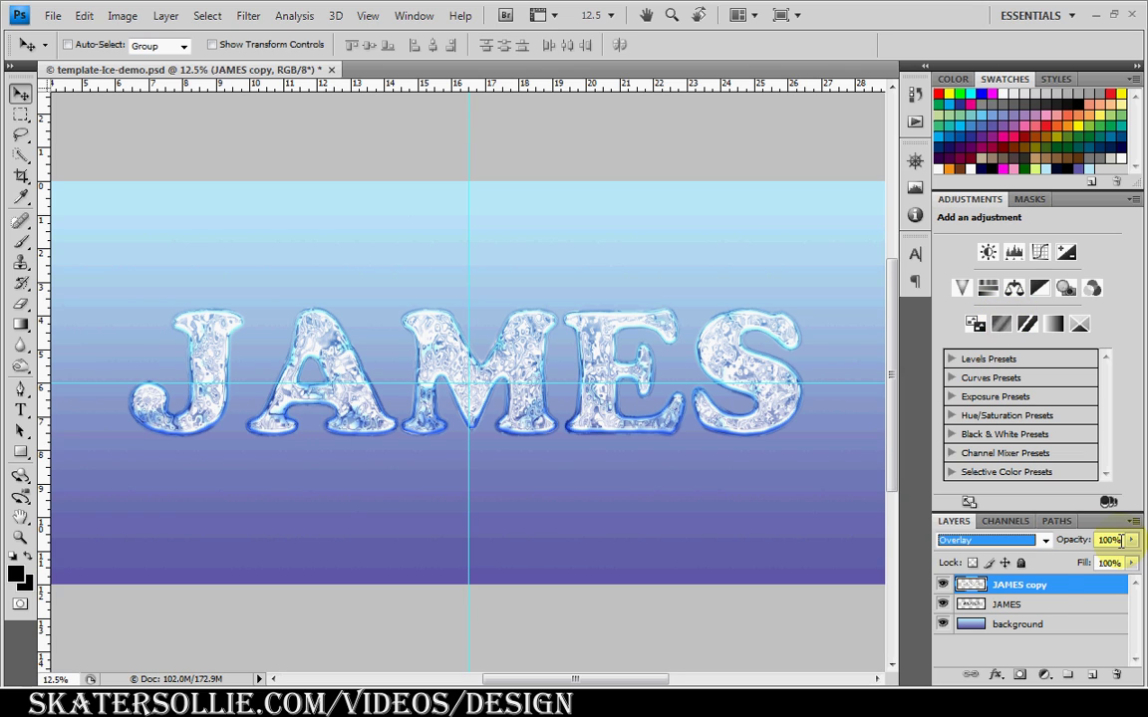
click(1120, 541)
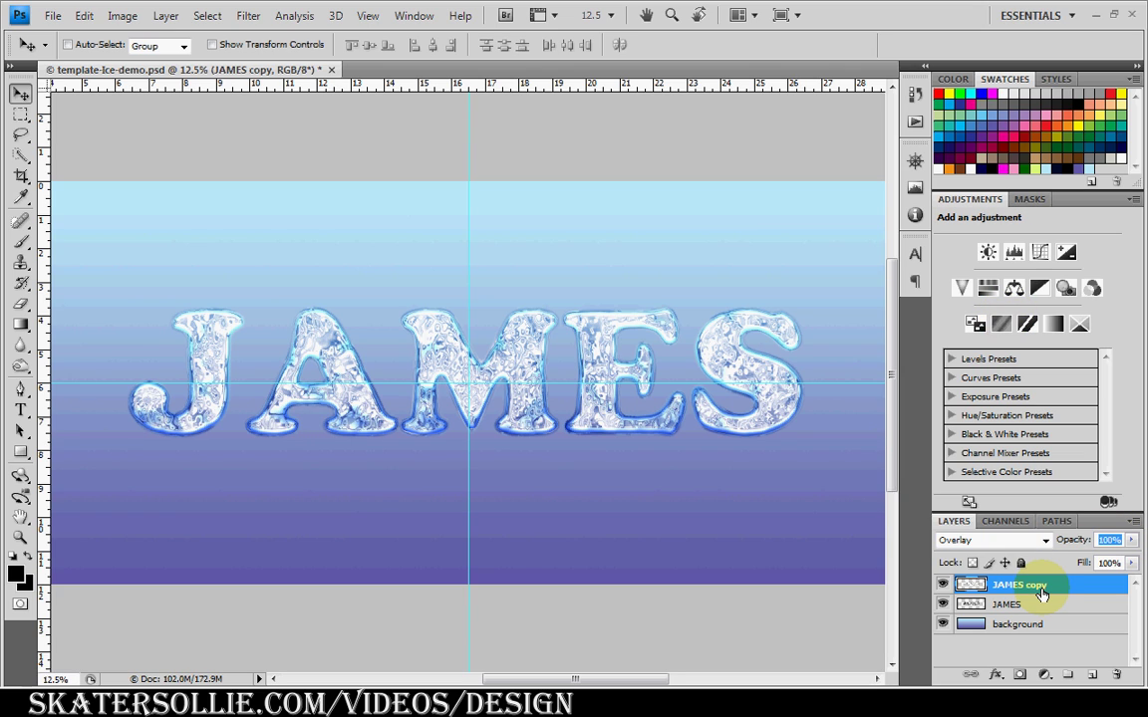
text(90)
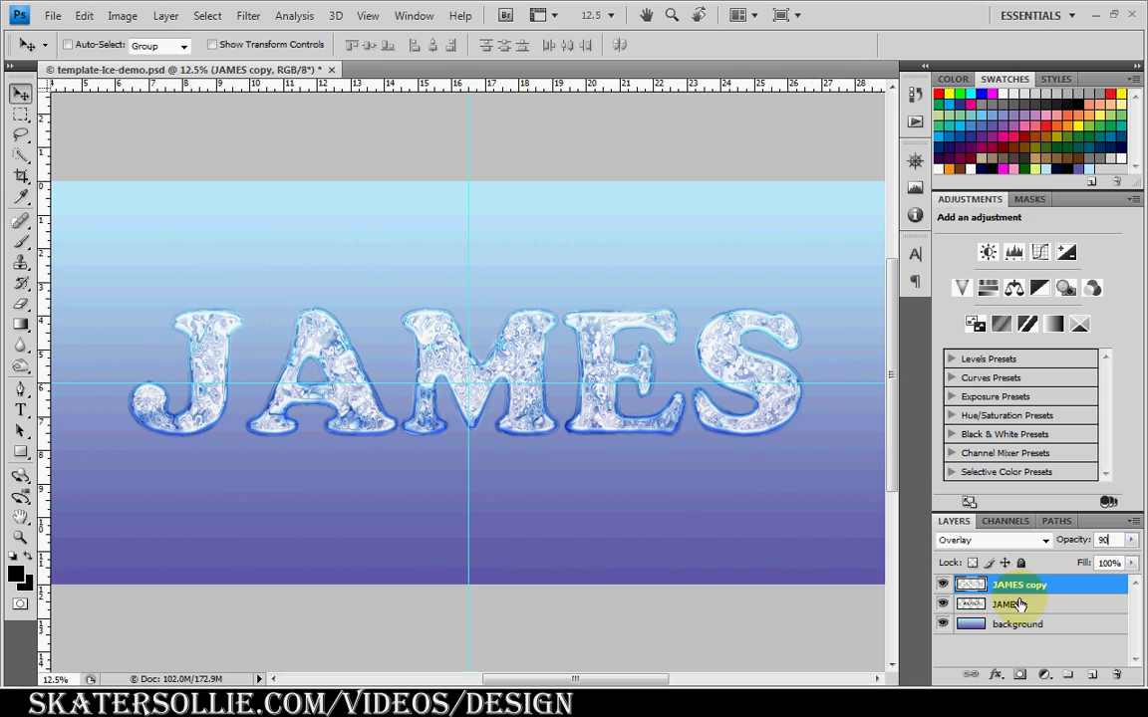
click(1019, 604)
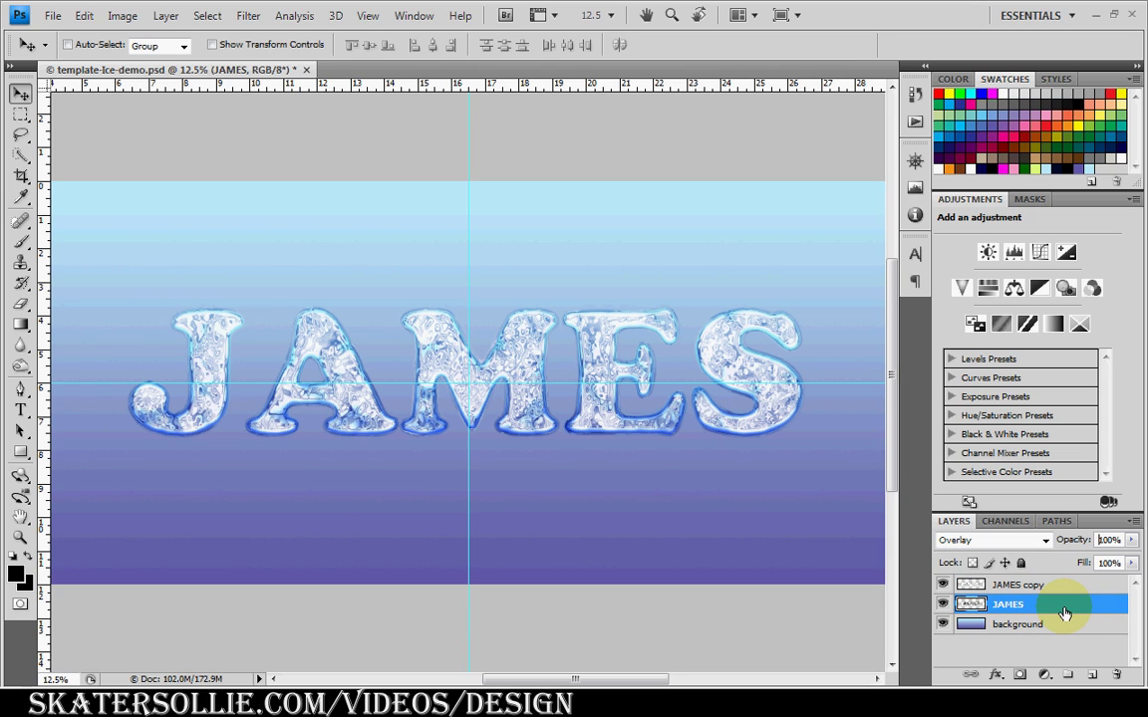
- Duplicate JAMES as JAMES copy 2 and blend it as Soft Light at 25% opacity
drag(1065, 607, 1092, 675)
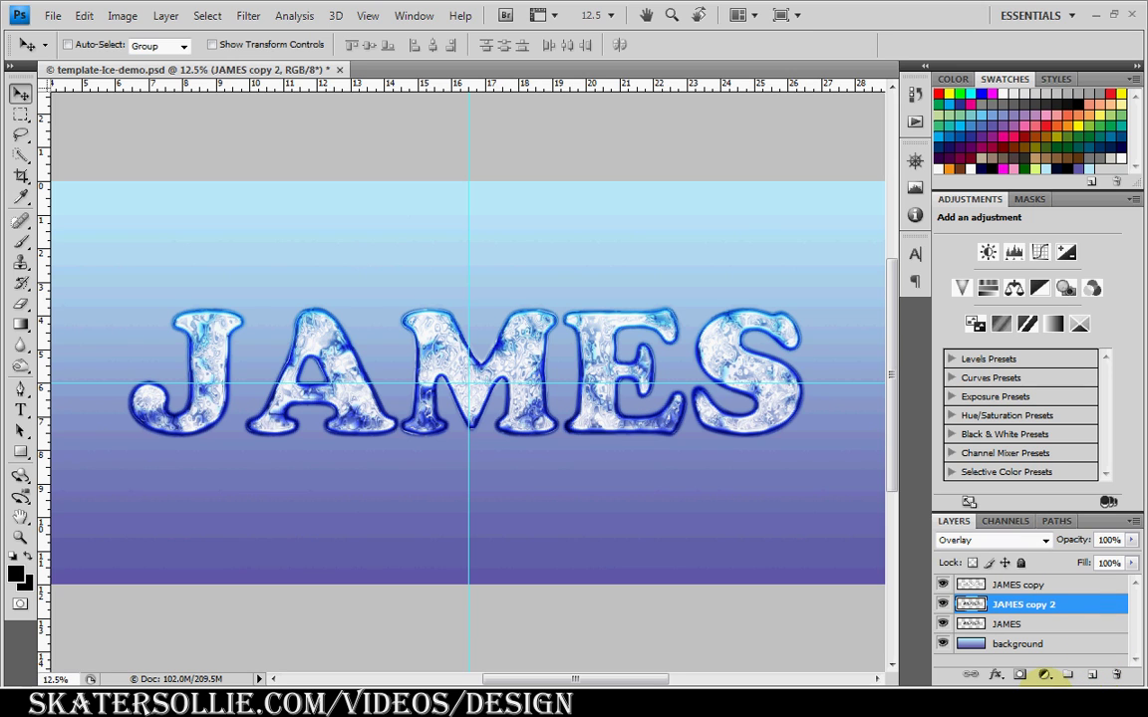
click(1045, 540)
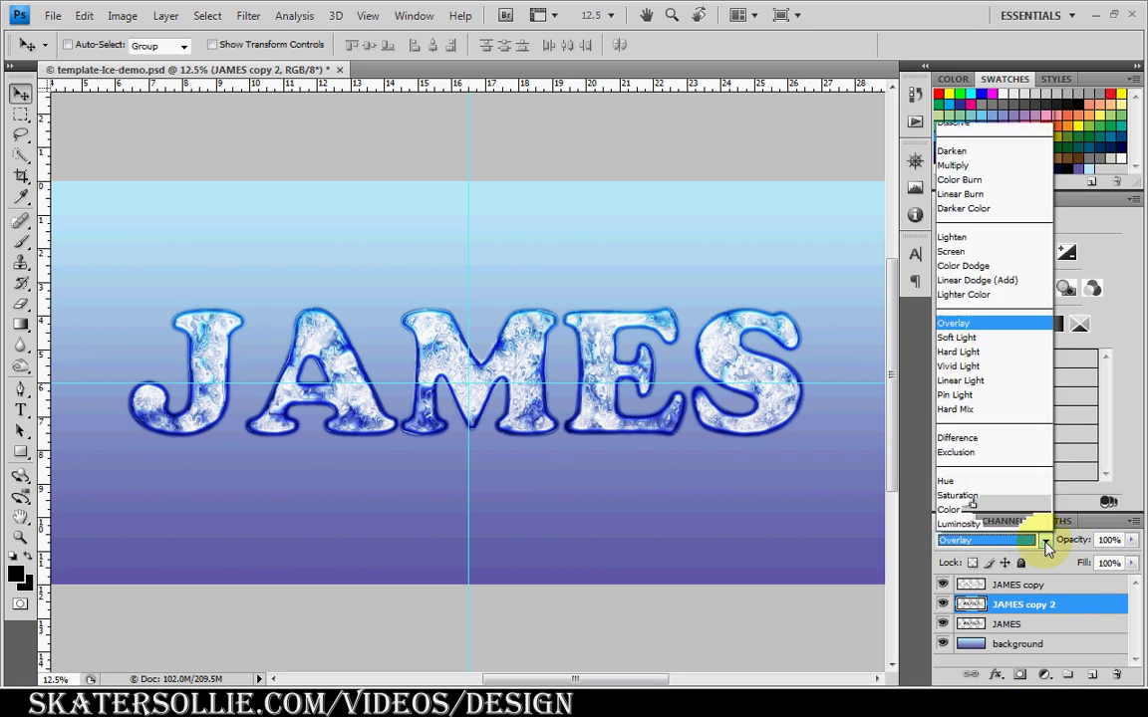
click(1045, 540)
click(1046, 540)
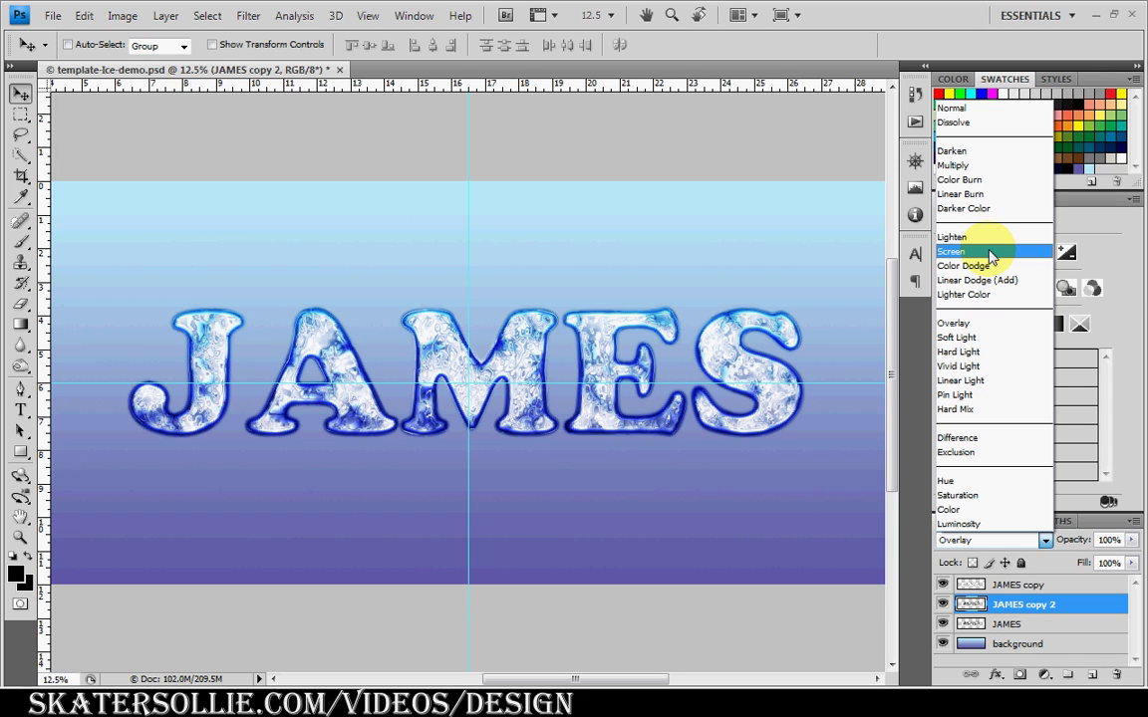
click(994, 338)
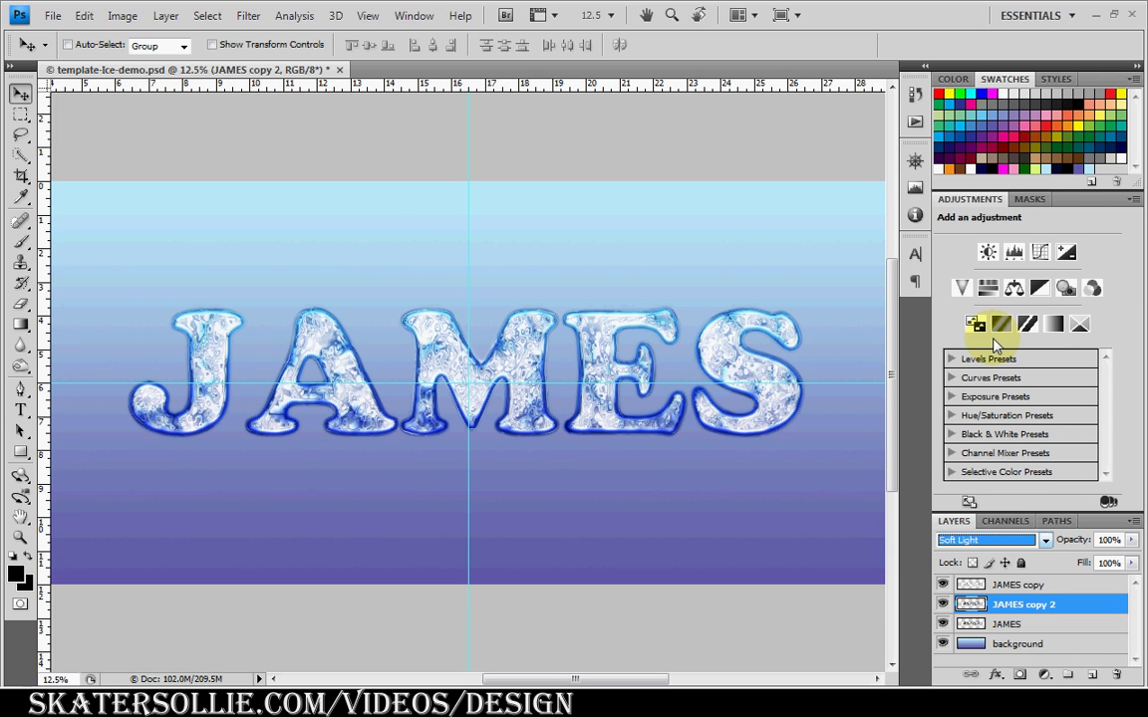
click(1117, 539)
text(25)
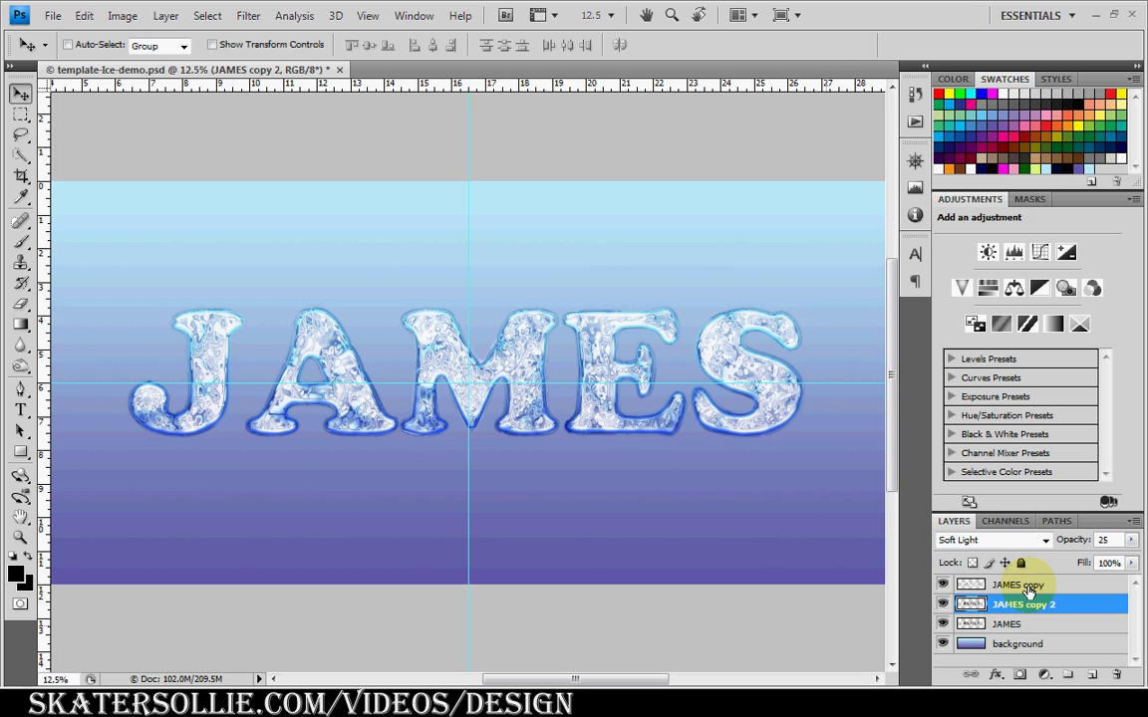
- Add a new empty top layer and ready the sparkle brush with white as the painting colour
click(1091, 658)
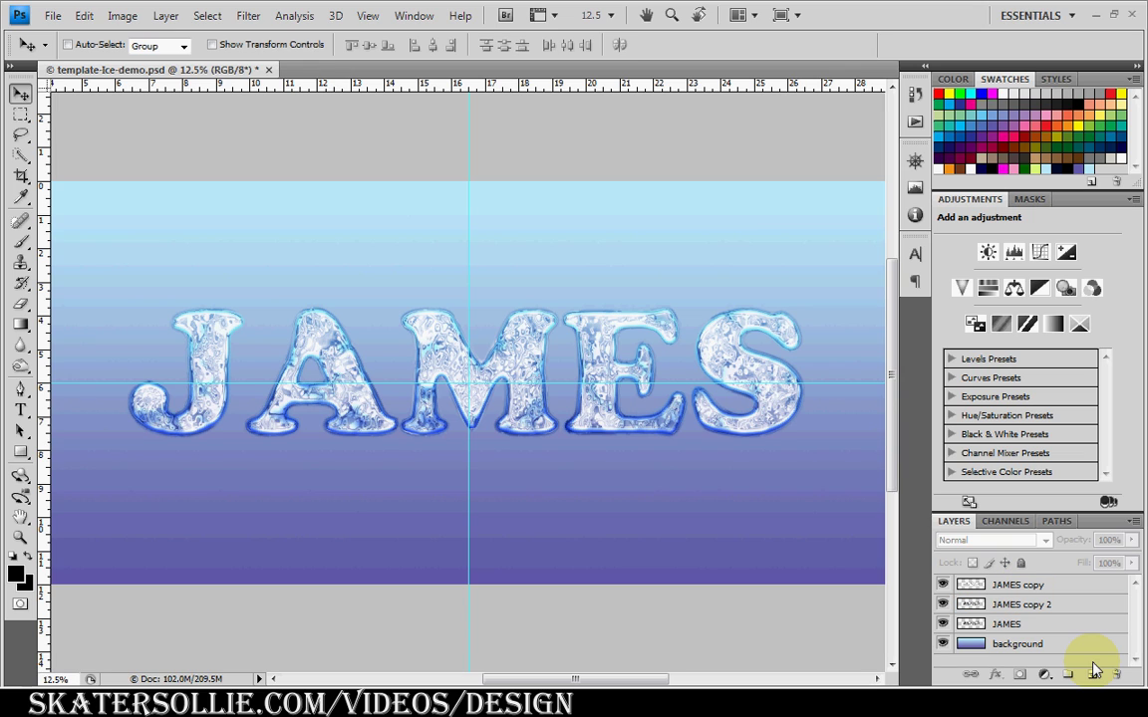
click(1093, 674)
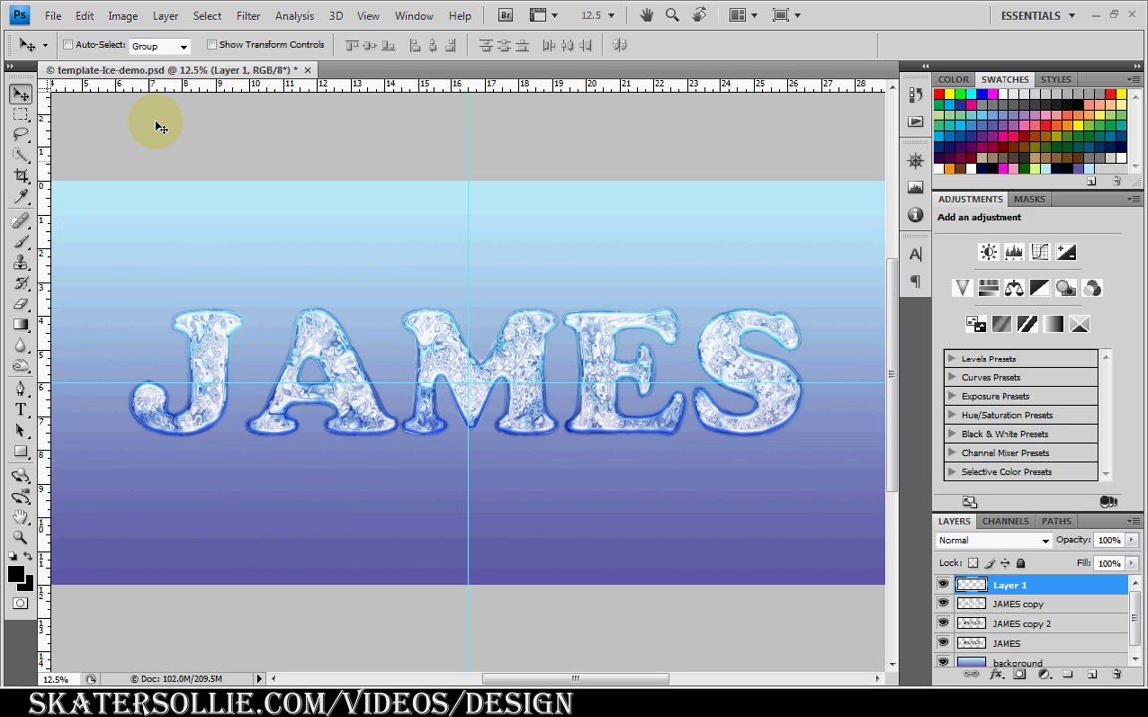
key(b)
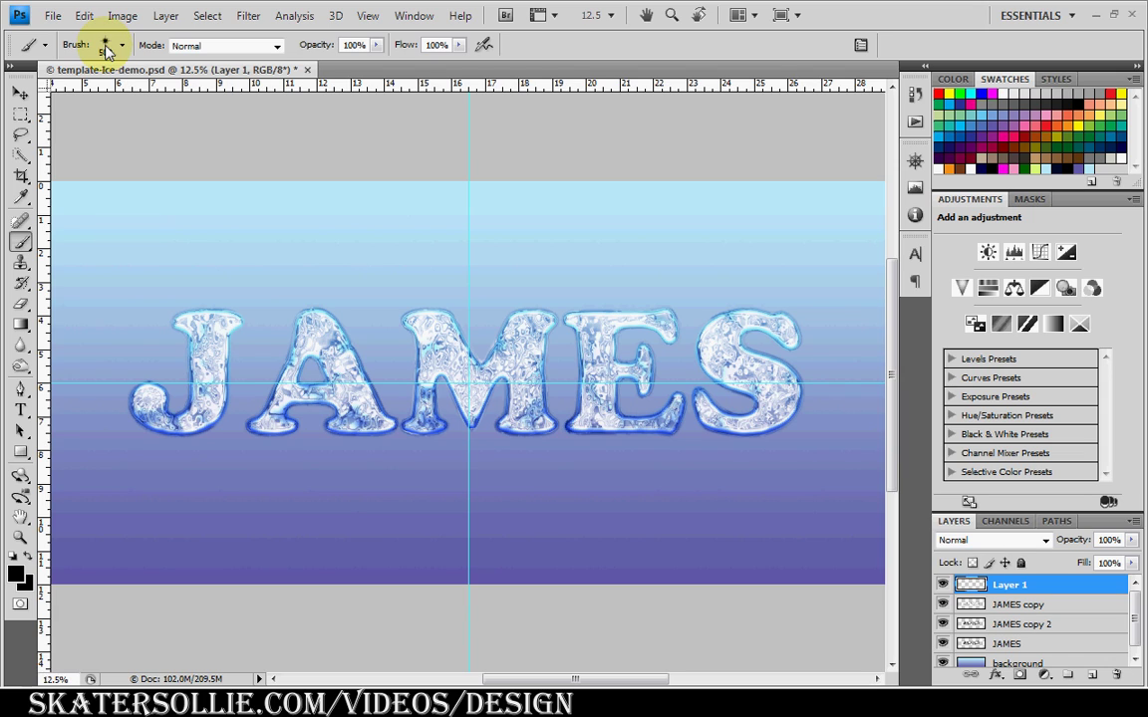
click(183, 319)
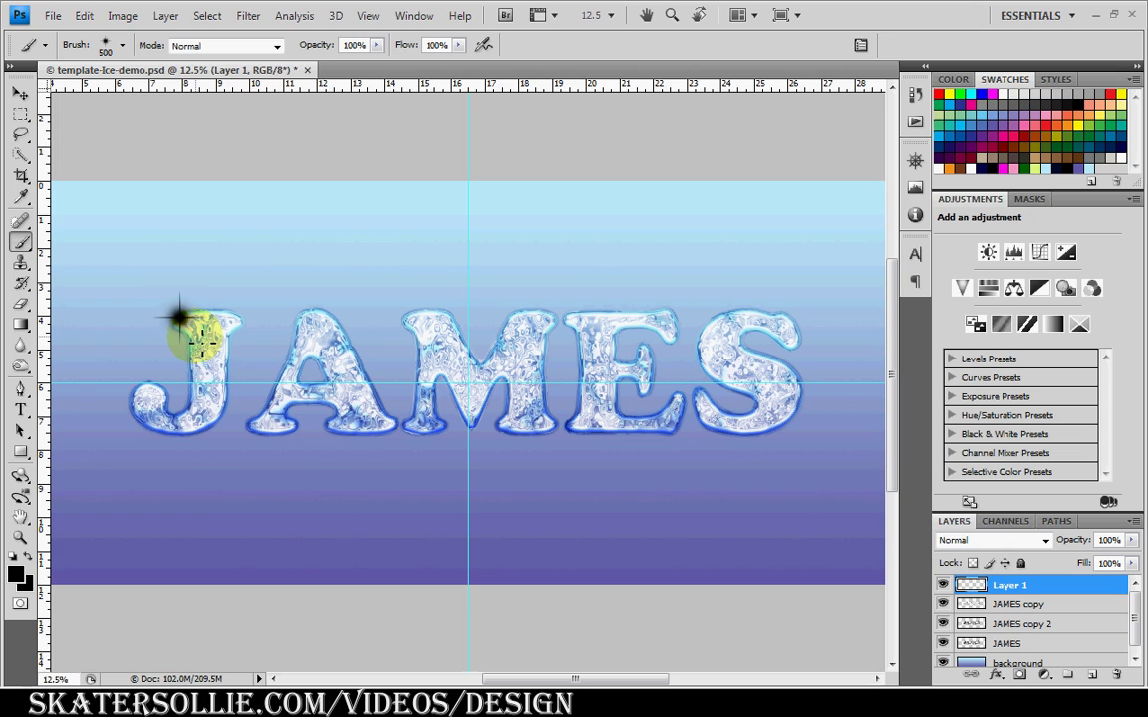
key(ctrl+z)
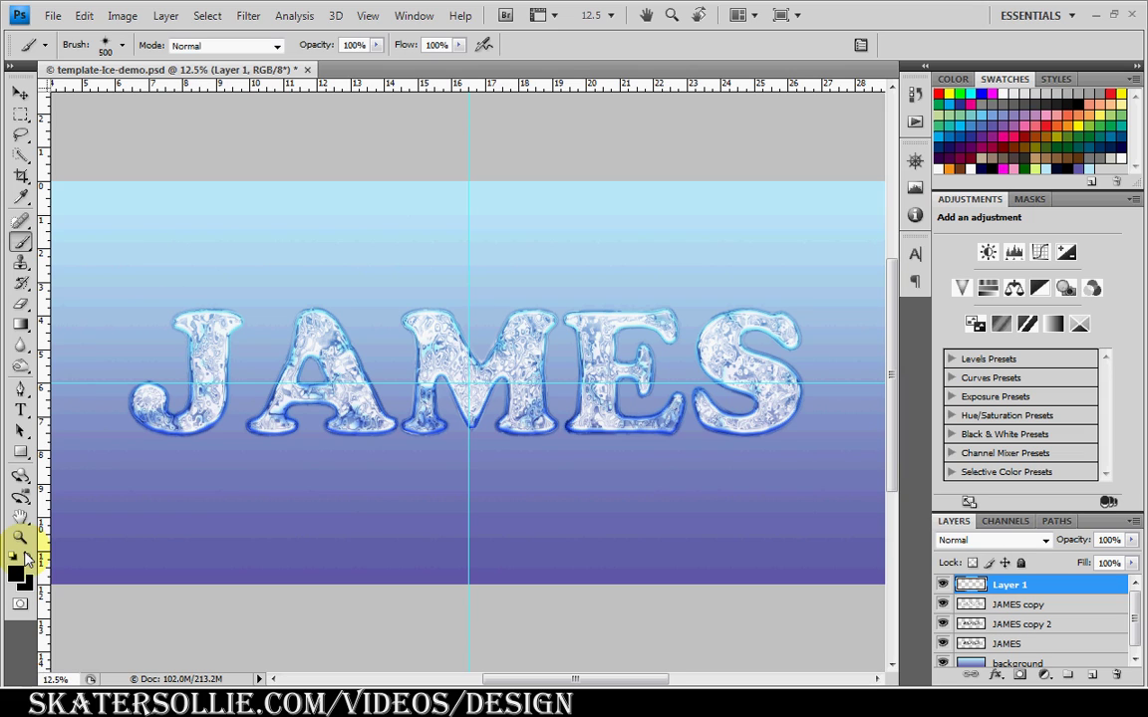
click(14, 555)
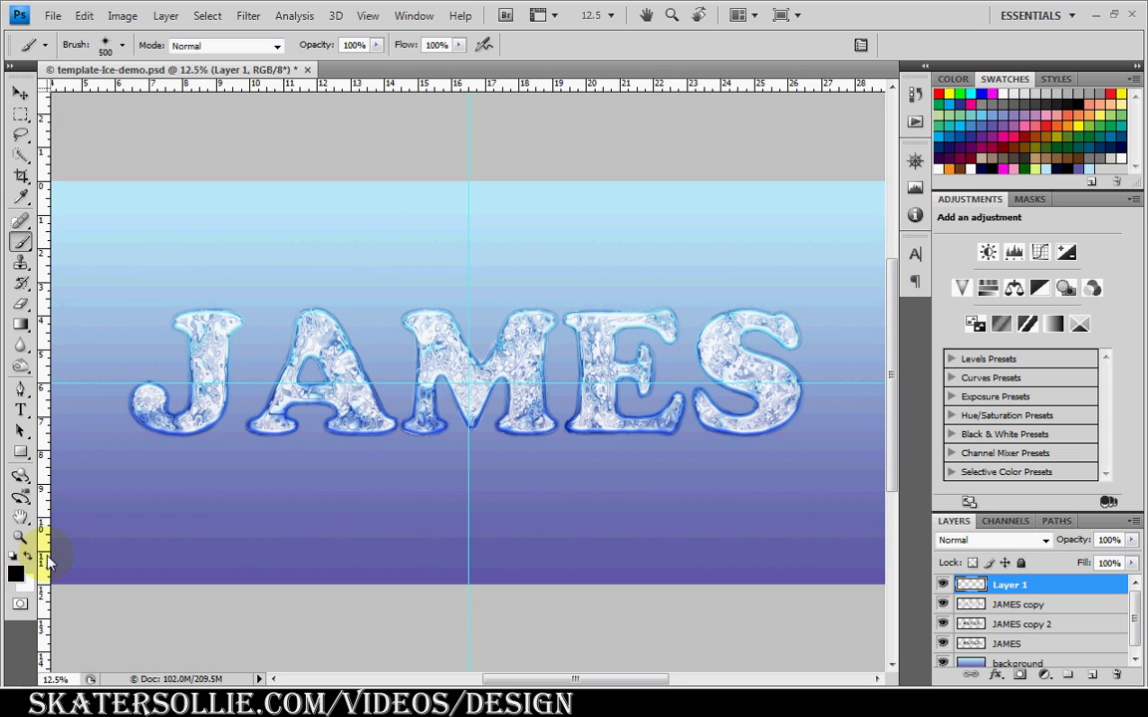
click(30, 555)
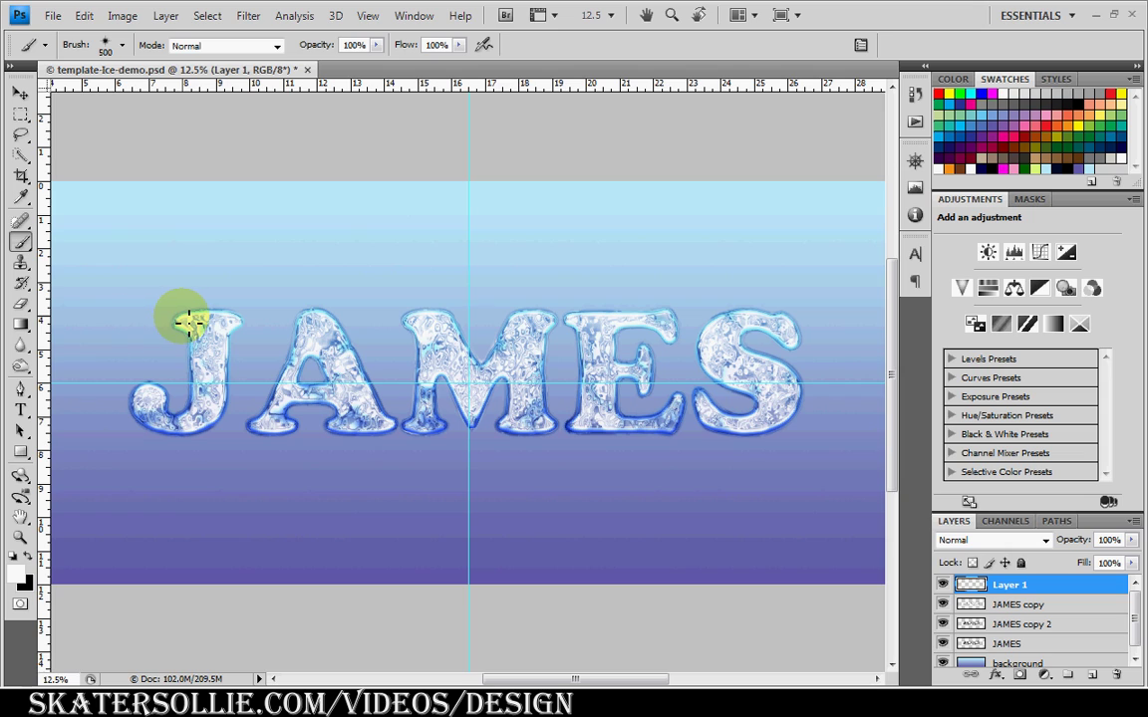
- Stamp white star sparkles on the J, A, M, E and S letters
click(184, 317)
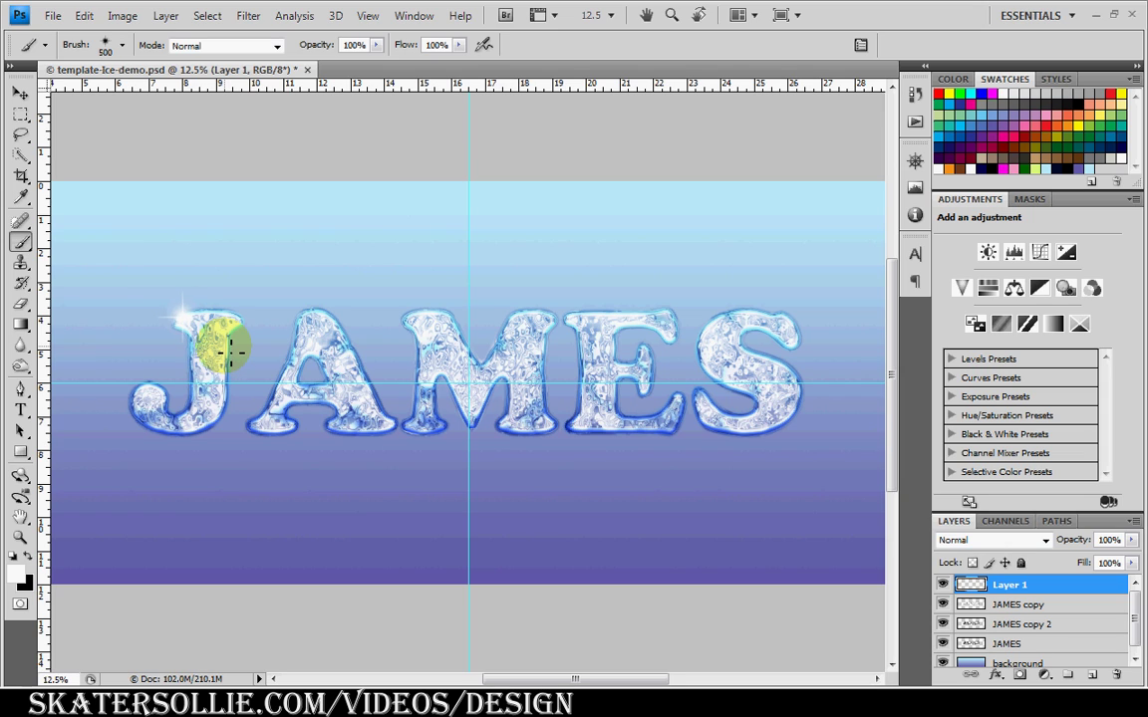
click(321, 301)
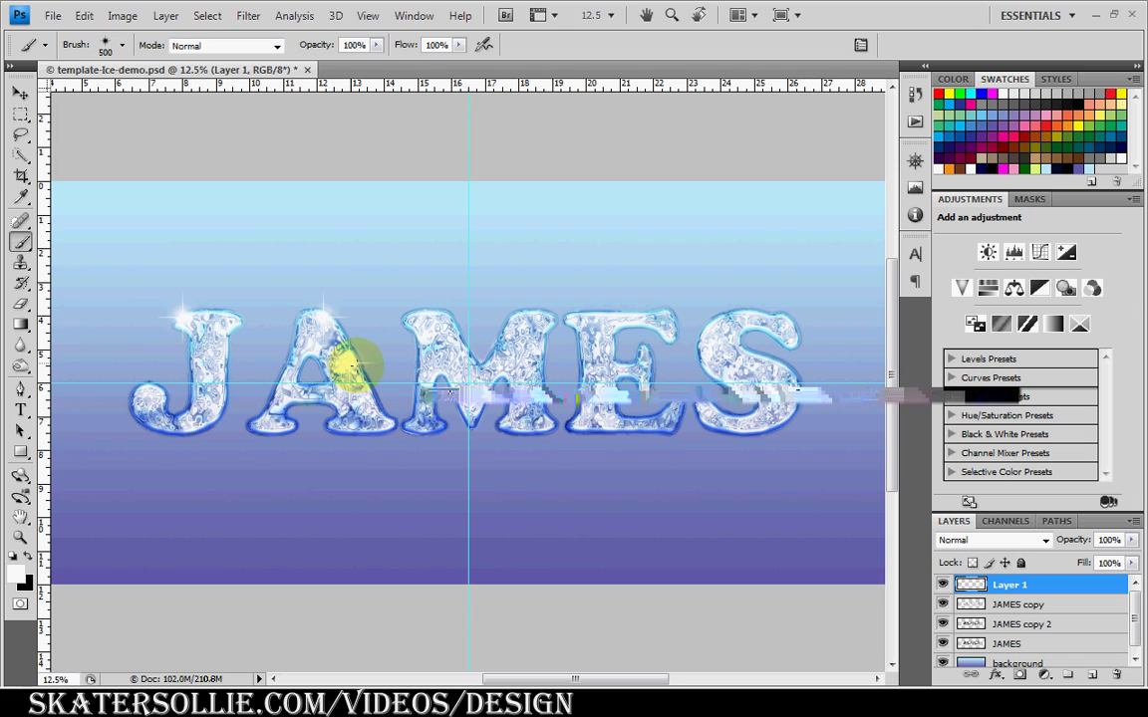
click(435, 301)
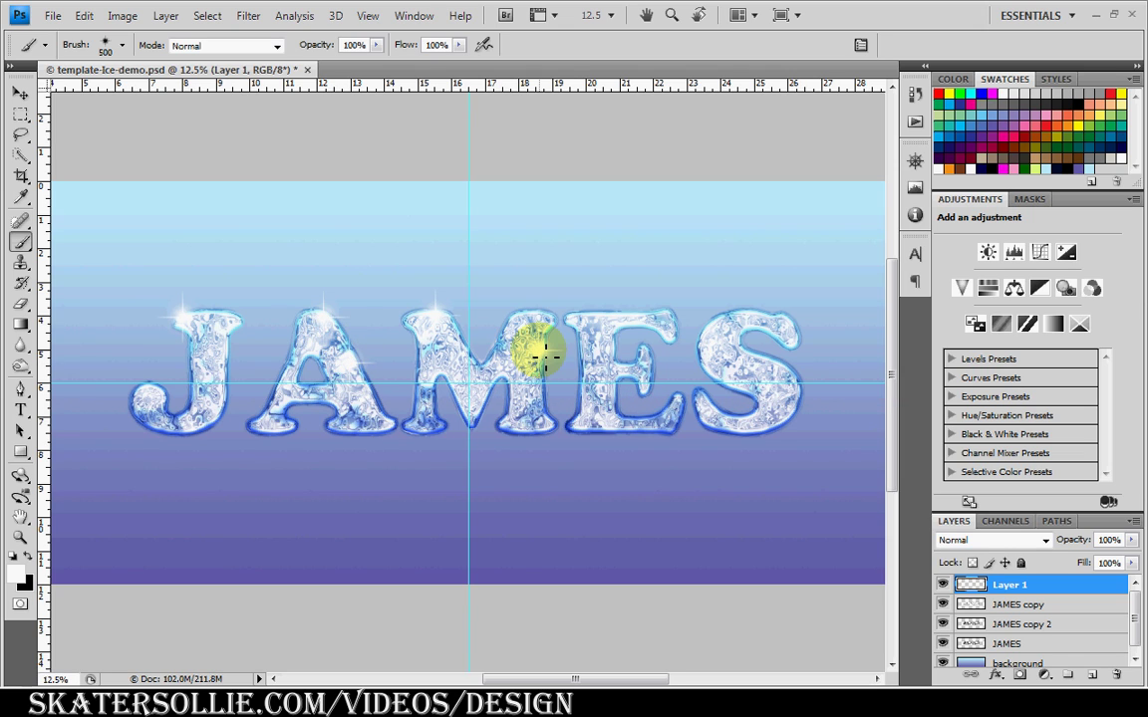
click(541, 347)
click(587, 324)
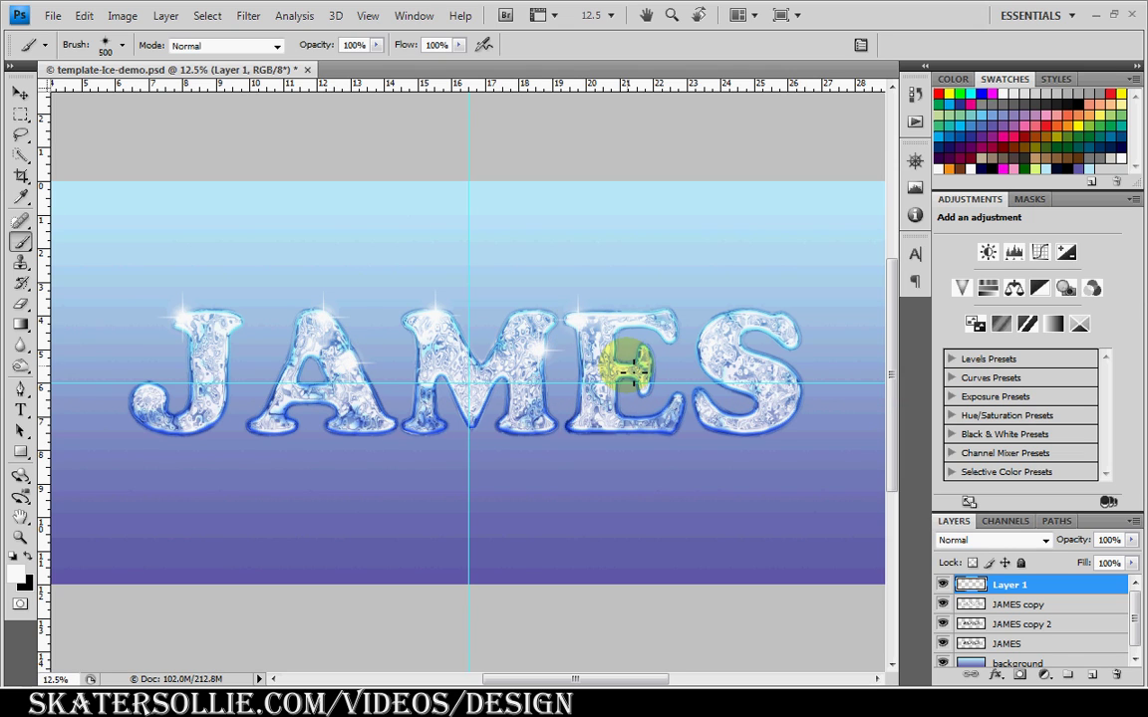
click(764, 347)
click(787, 373)
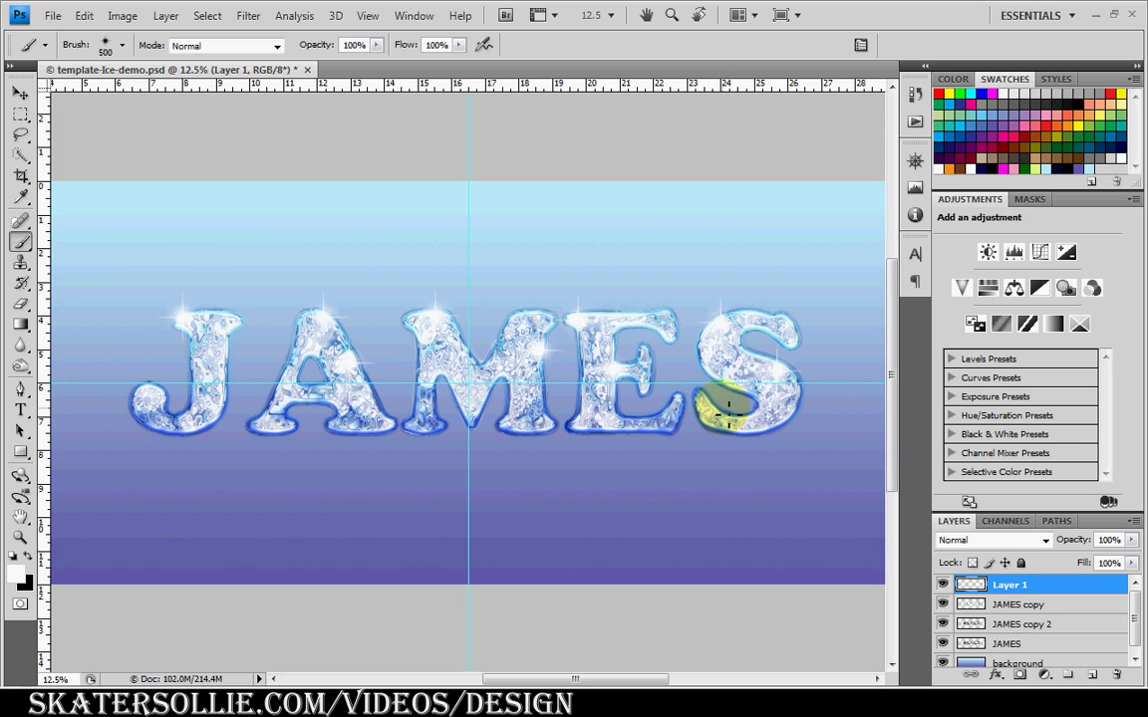
click(478, 346)
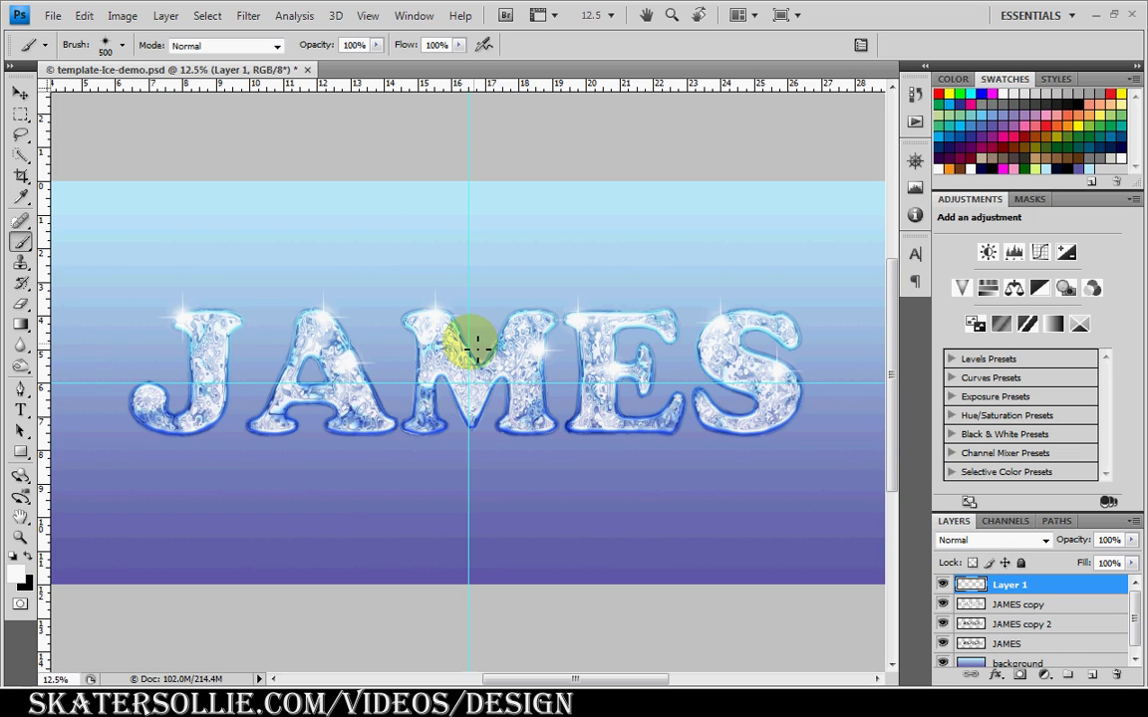
click(578, 388)
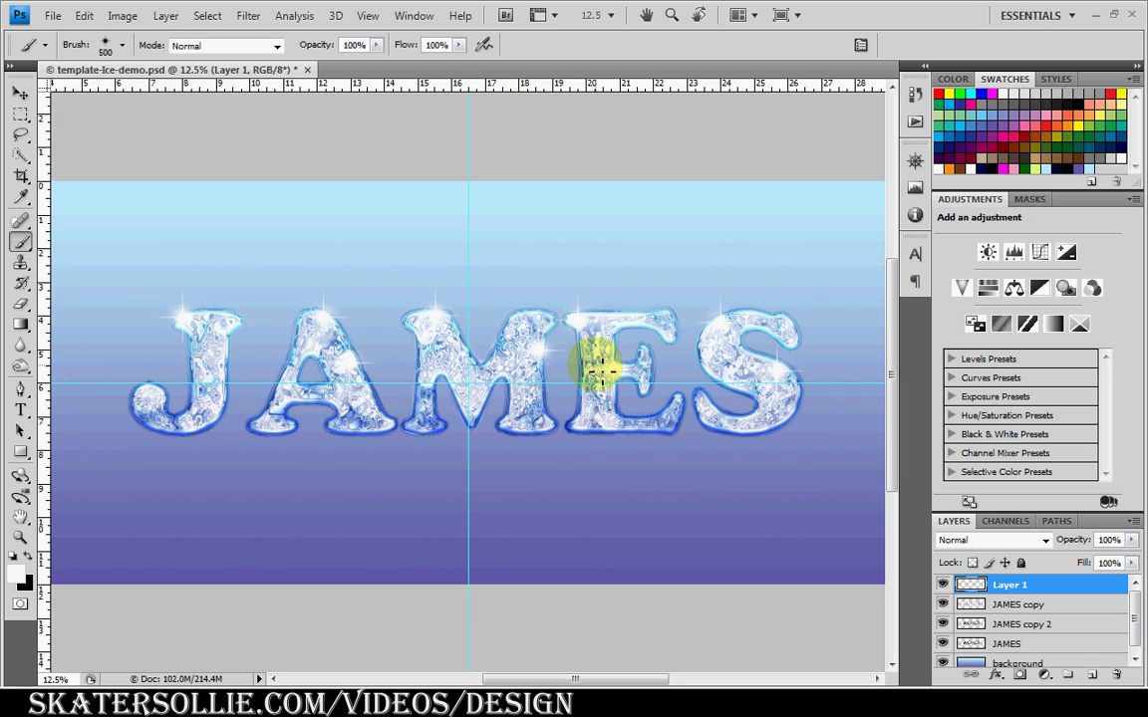
- Group Layer 1 through JAMES into Group 1 and duplicate it as Group 1 copy
shift+click(1018, 645)
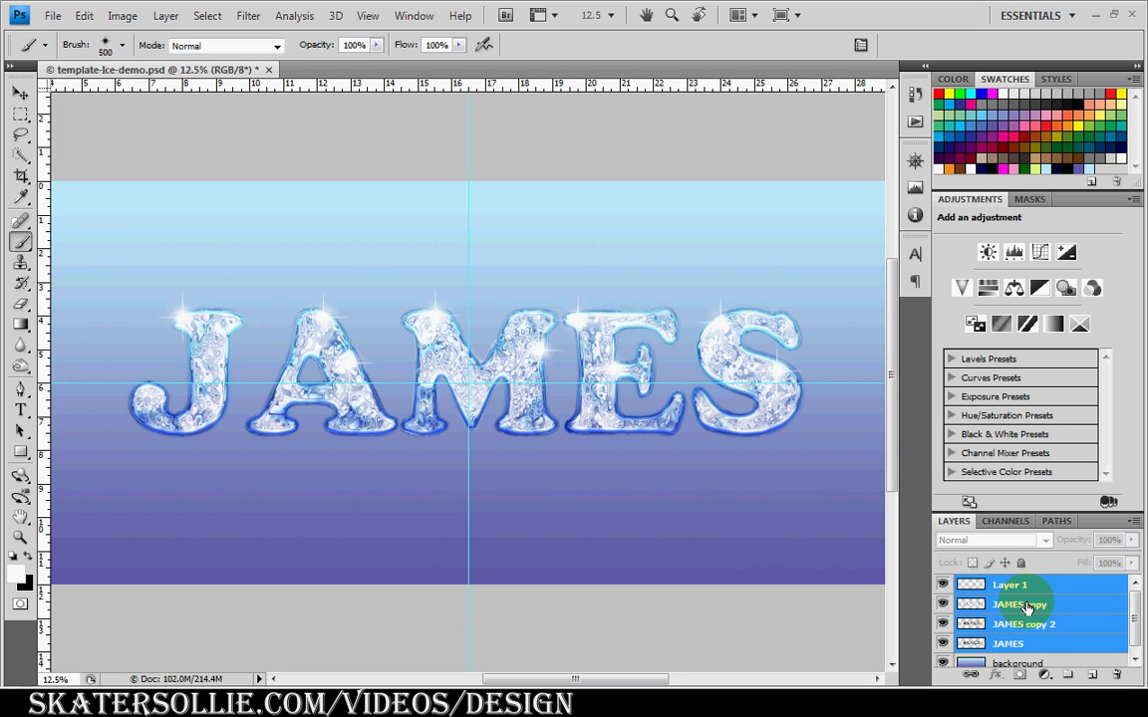
key(ctrl+g)
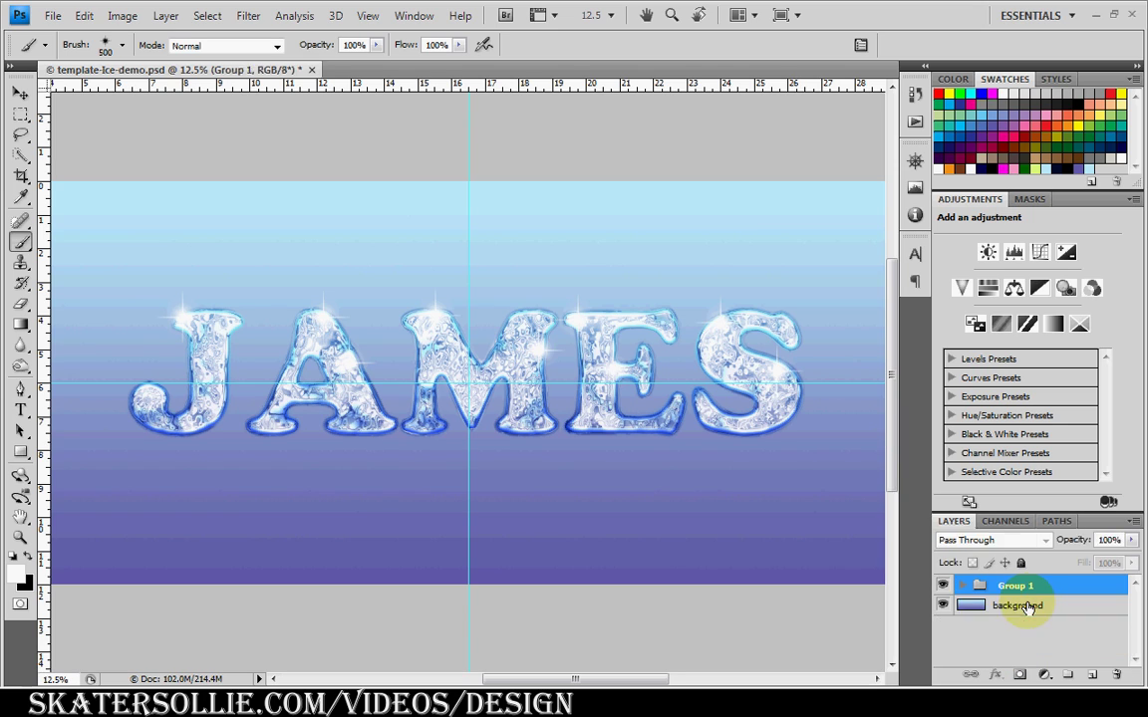
key(ctrl+z)
key(ctrl+z)
drag(1018, 590, 1091, 679)
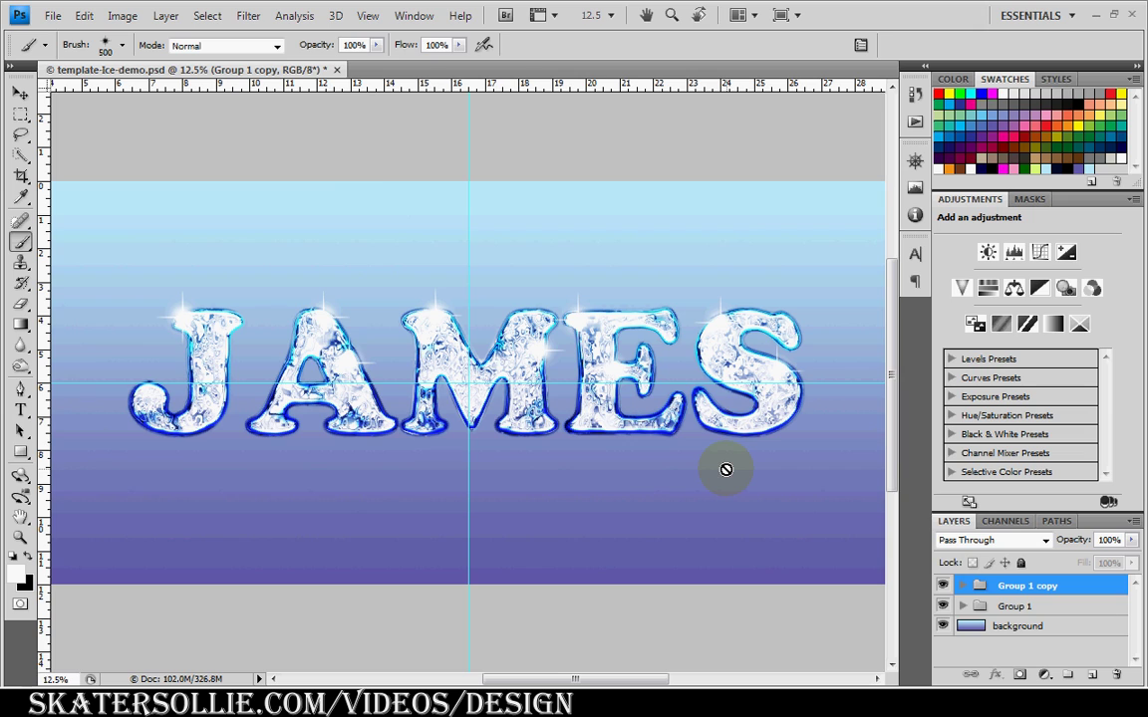
- Flip the Group 1 copy vertically with Edit > Transform > Flip Vertical
click(360, 165)
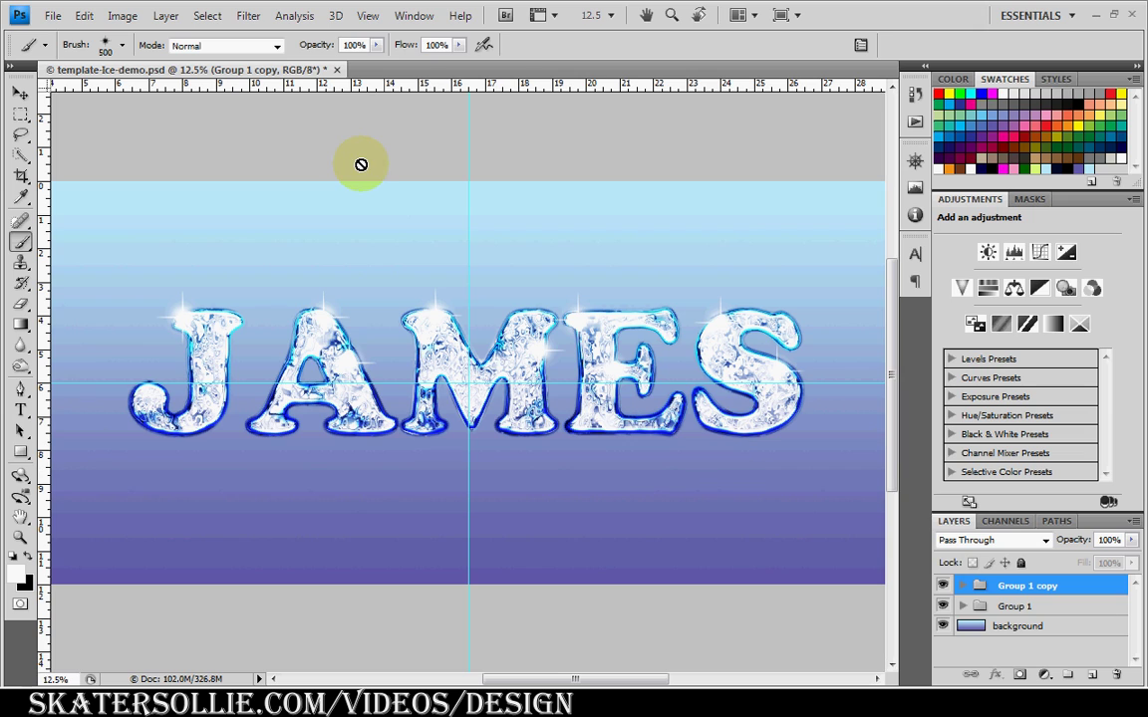
click(86, 17)
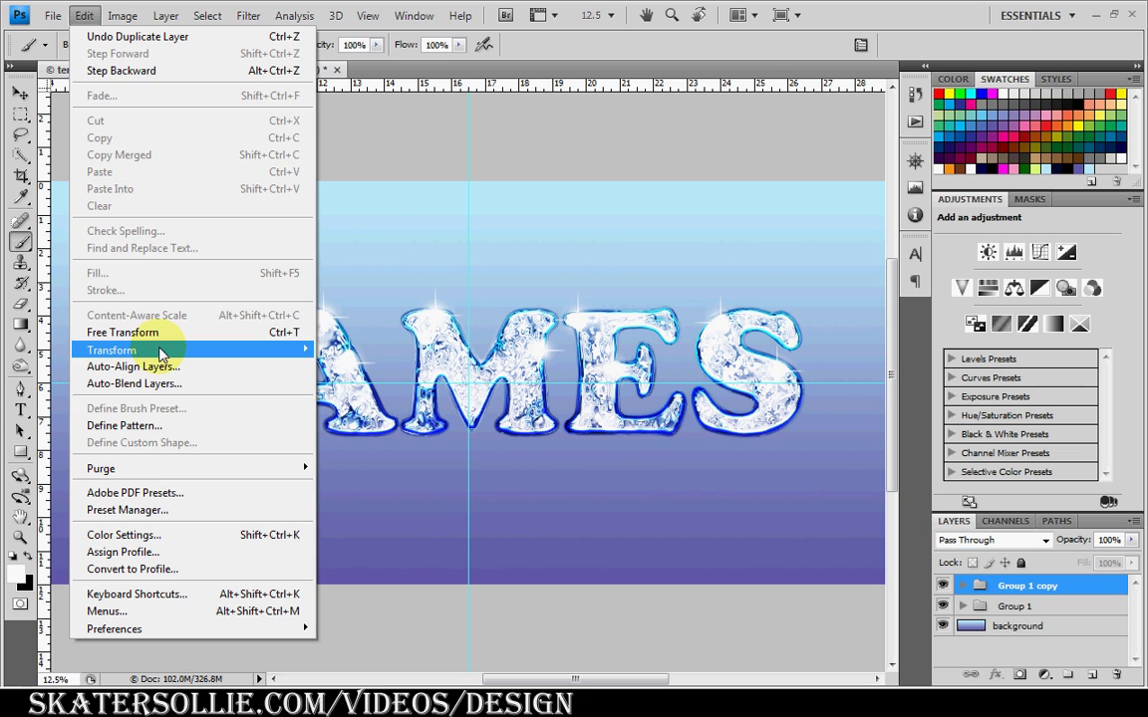
mouse_move(162, 354)
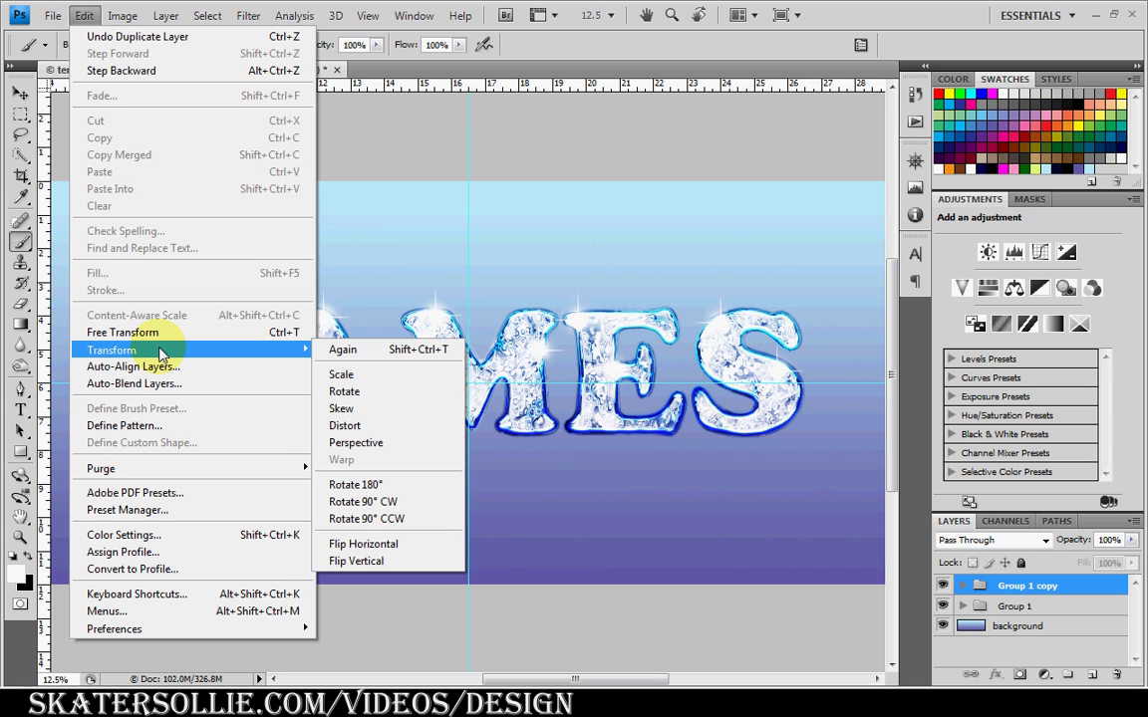
click(397, 563)
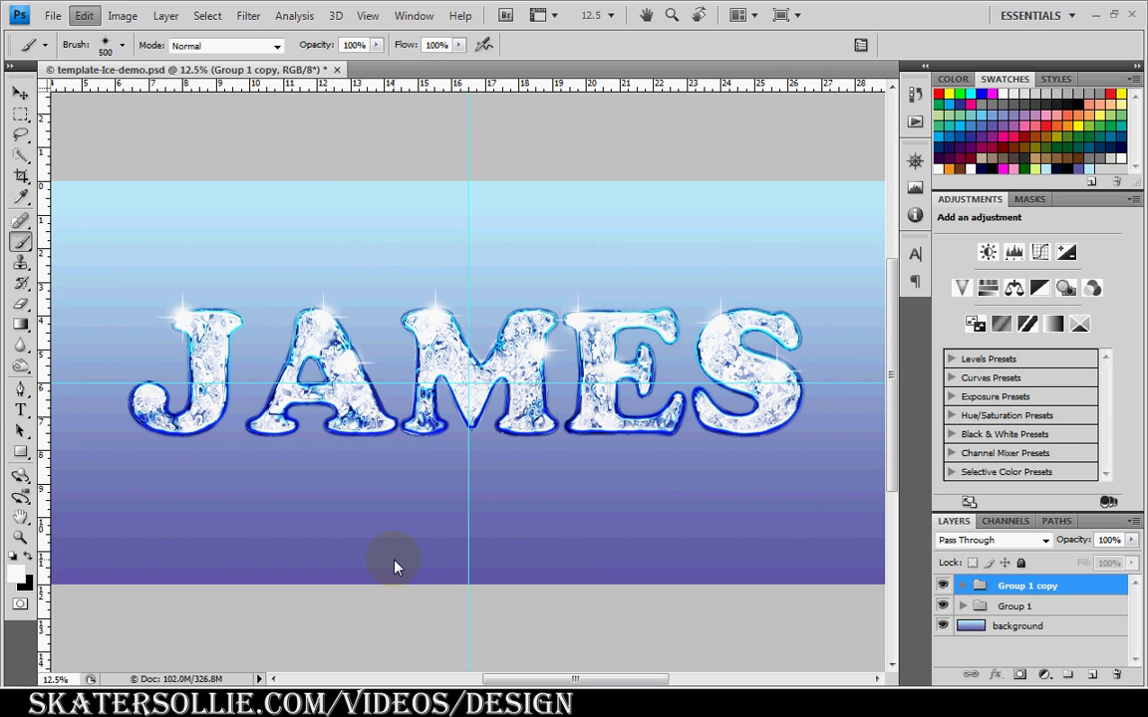
- Drag the flipped copy down so it sits directly below the original JAMES
click(19, 98)
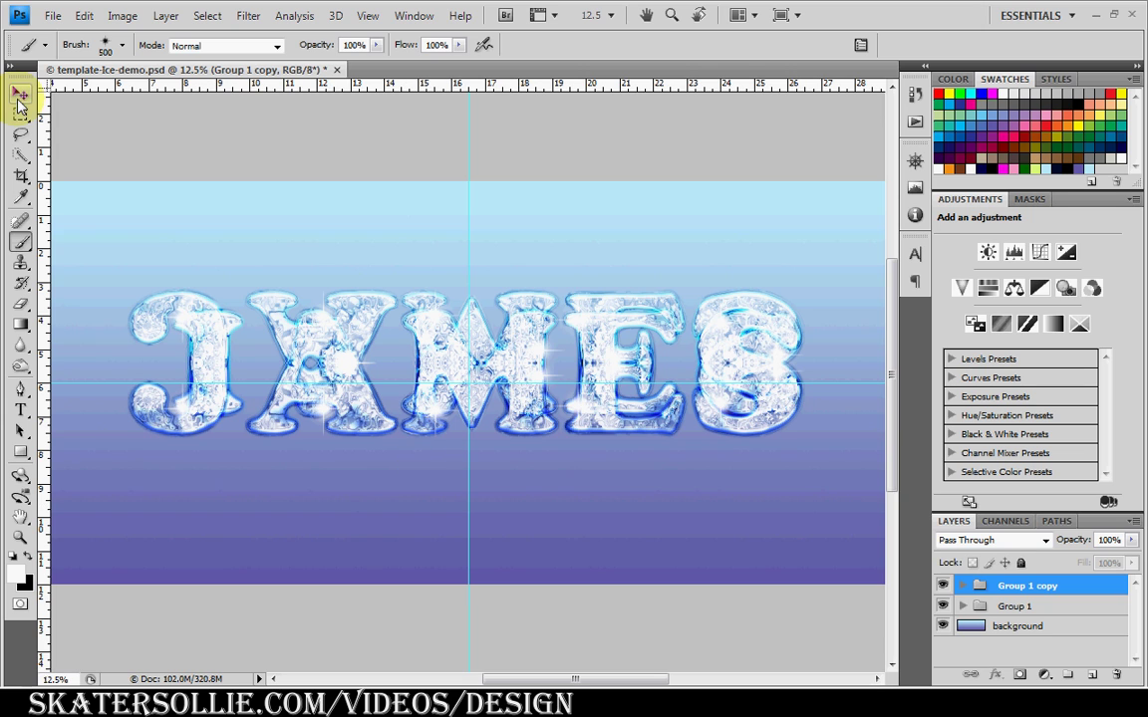
click(379, 356)
drag(379, 356, 357, 463)
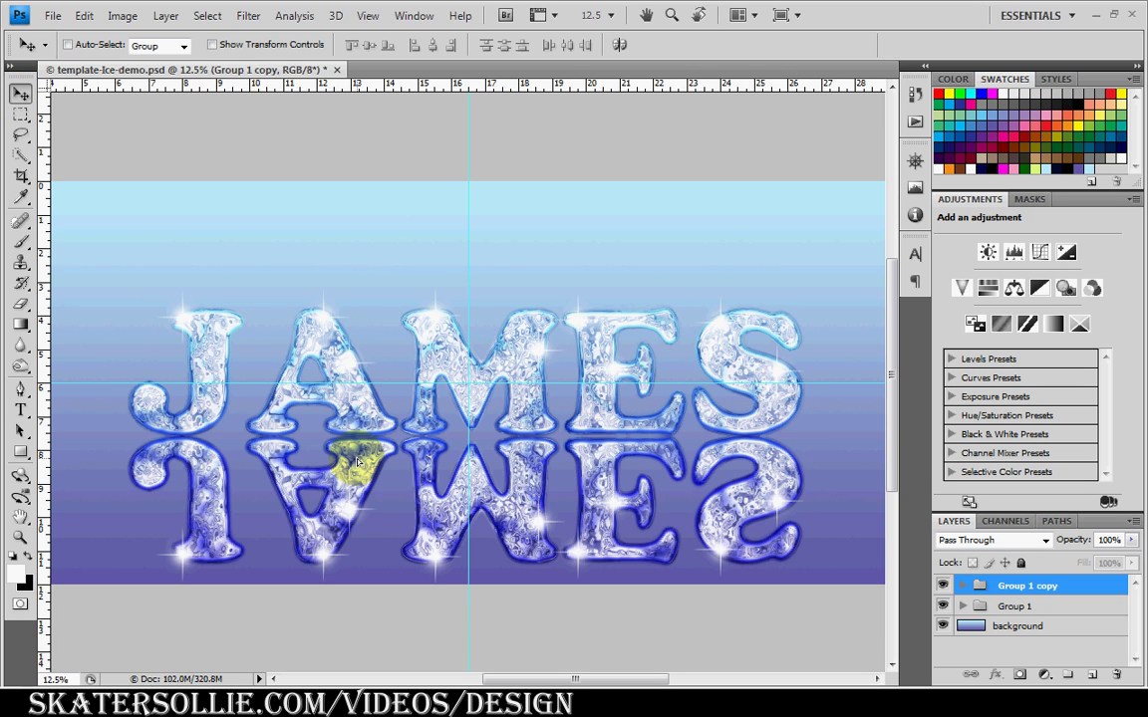
- Mask Group 1 copy with an upward black-to-white gradient so the reflection fades out
click(1020, 676)
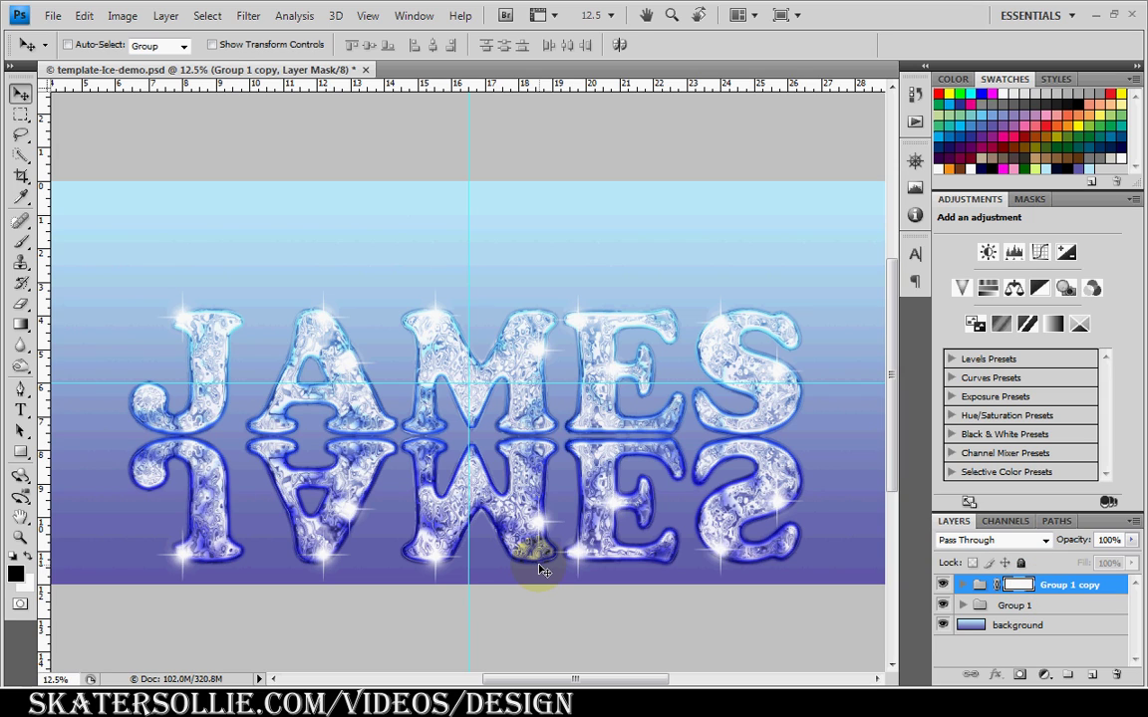
key(g)
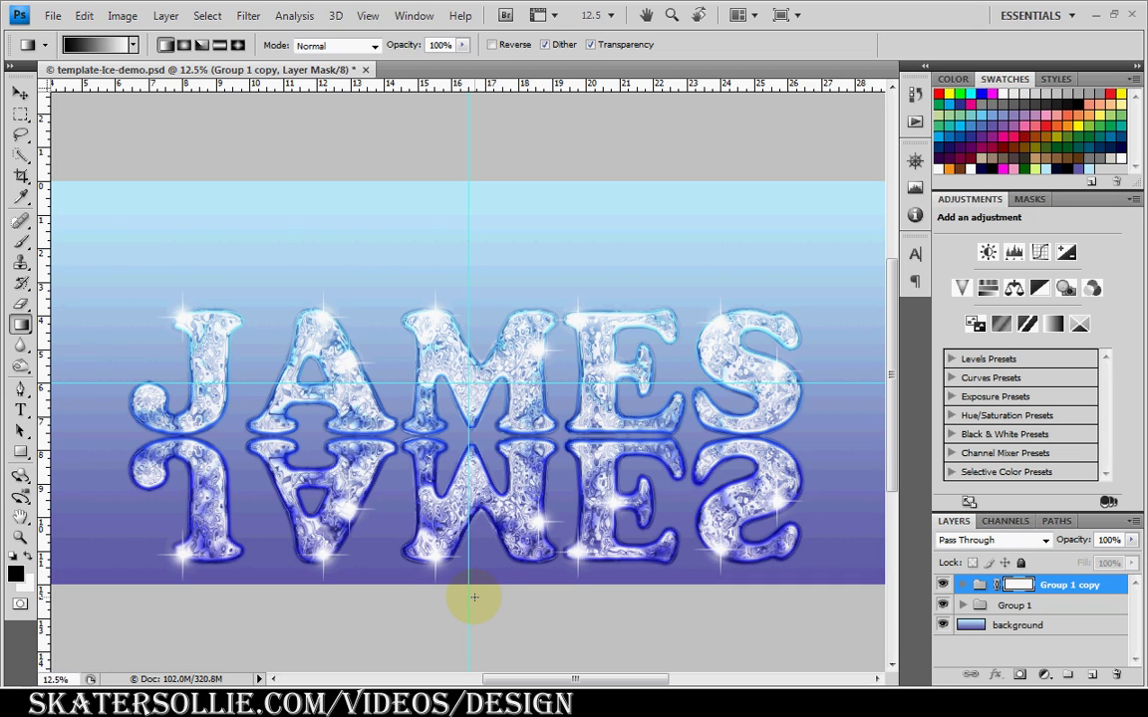
drag(474, 597, 476, 452)
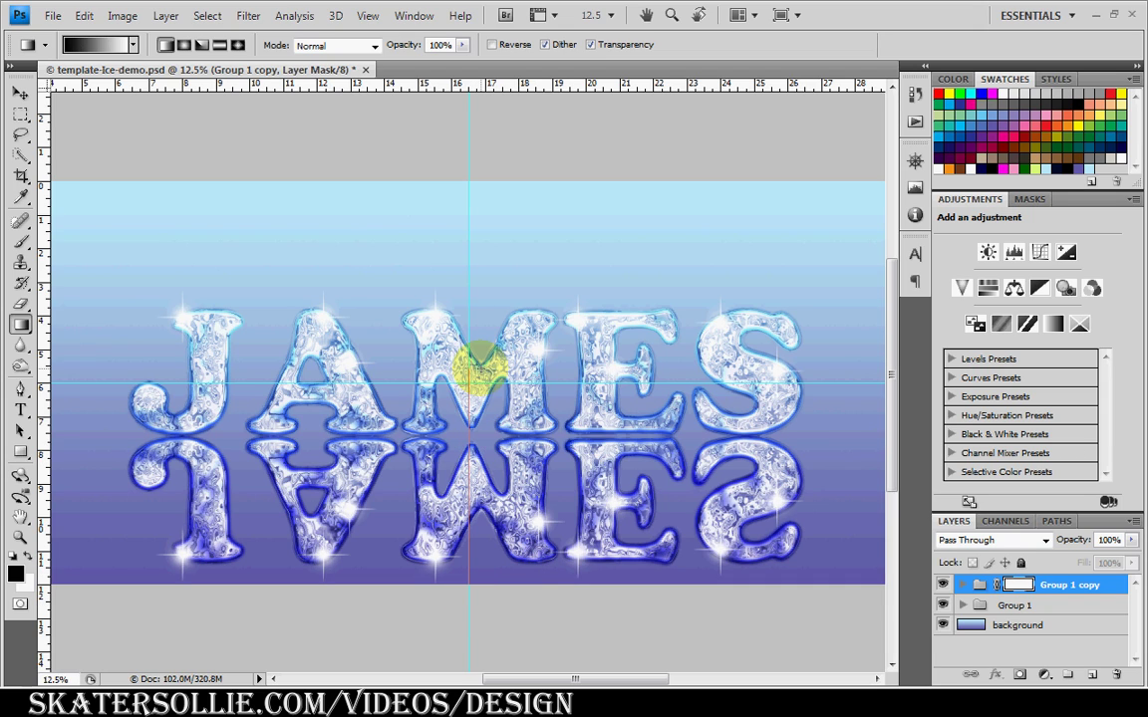
drag(477, 369, 487, 303)
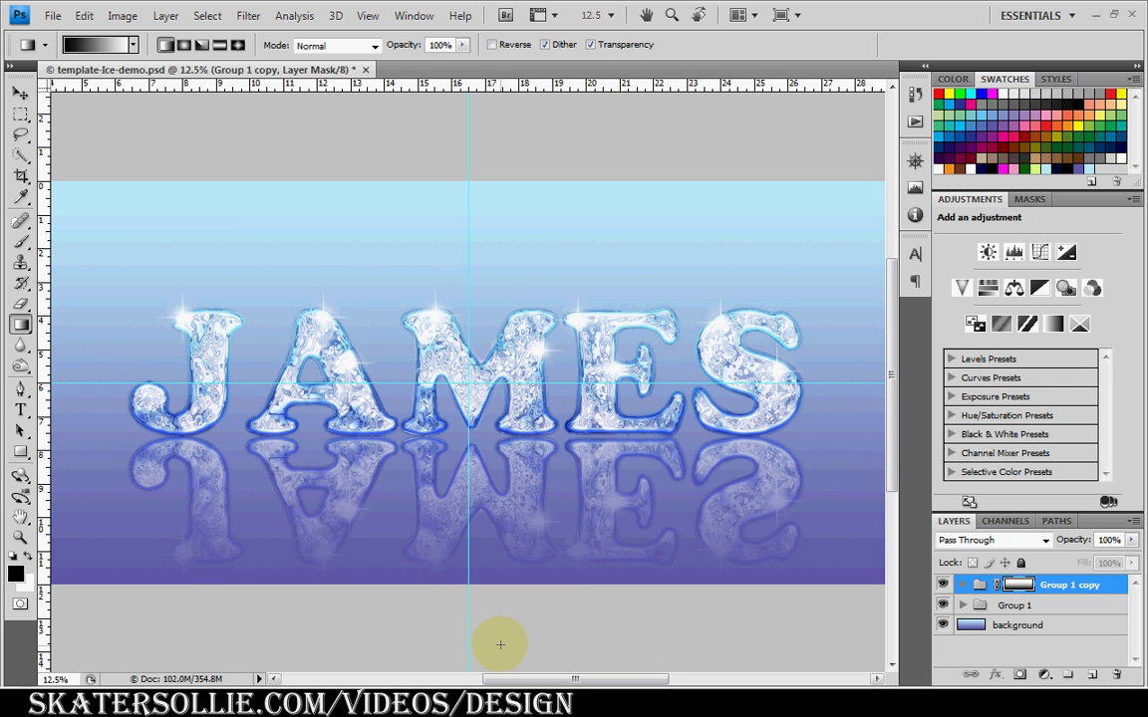